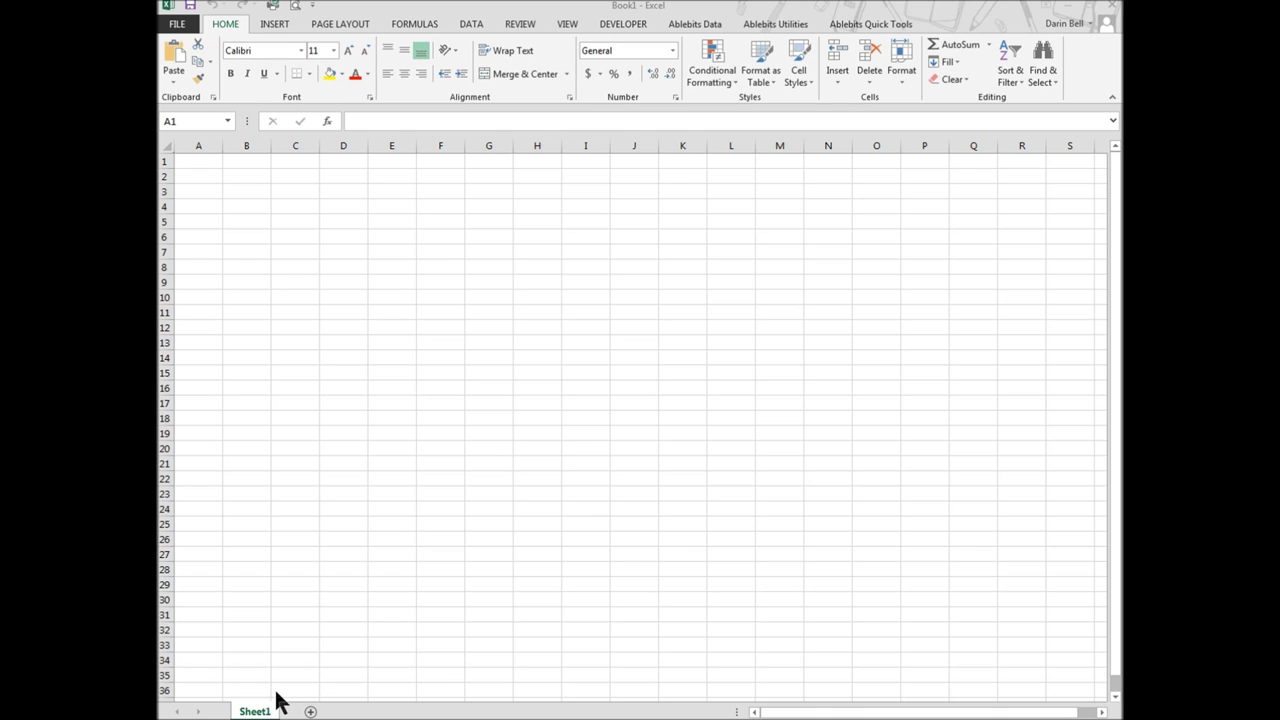
# Add three new worksheets after Sheet1 in the blank workbook
pyautogui.click(277, 708)
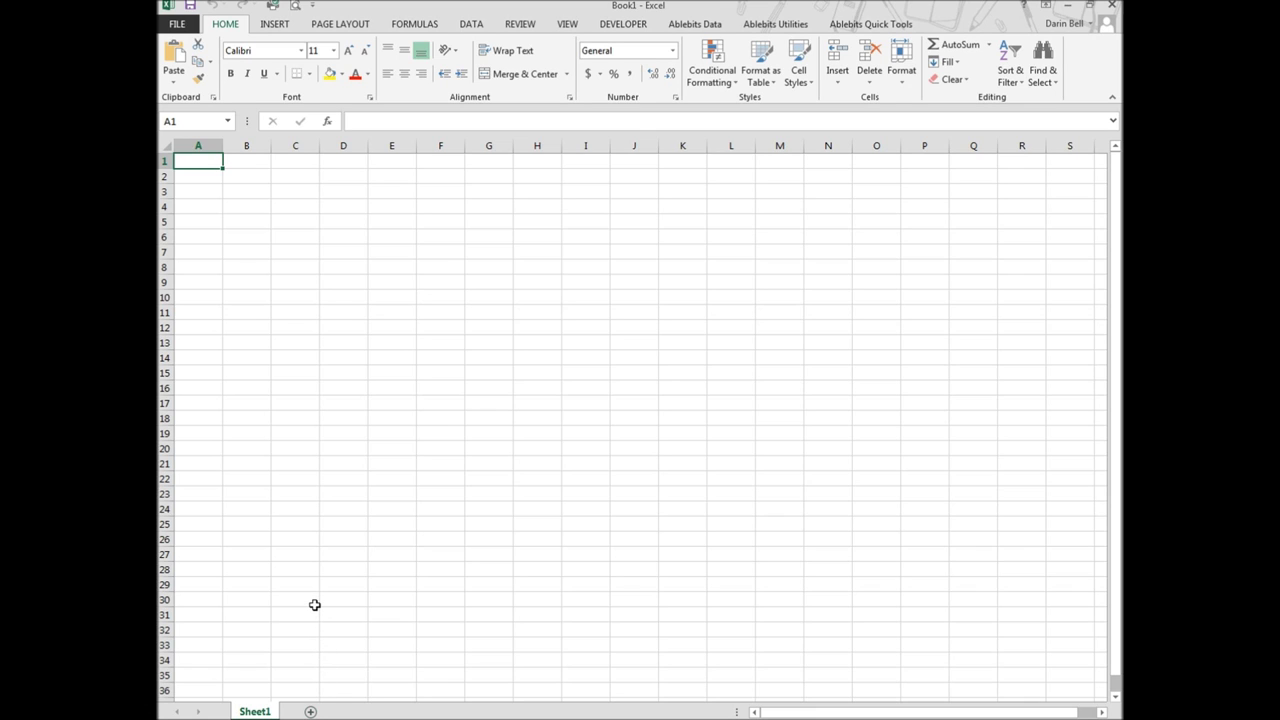
pyautogui.click(310, 711)
pyautogui.click(360, 711)
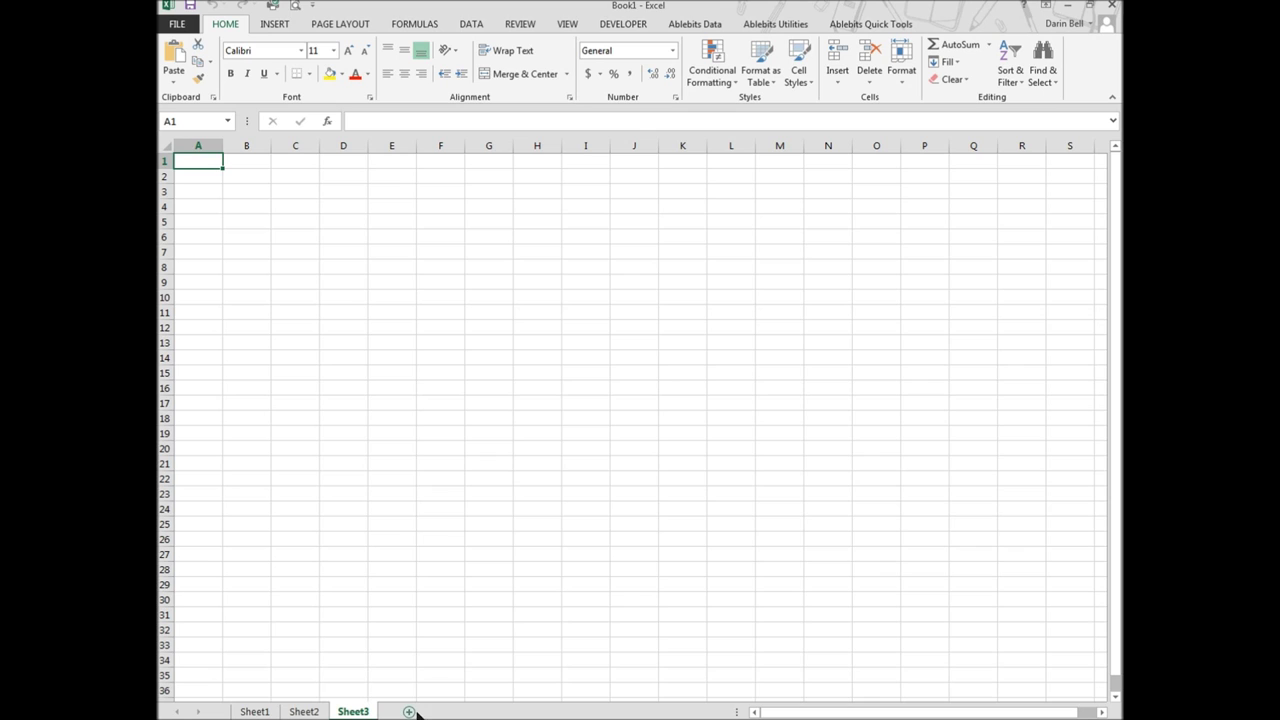
pyautogui.click(409, 712)
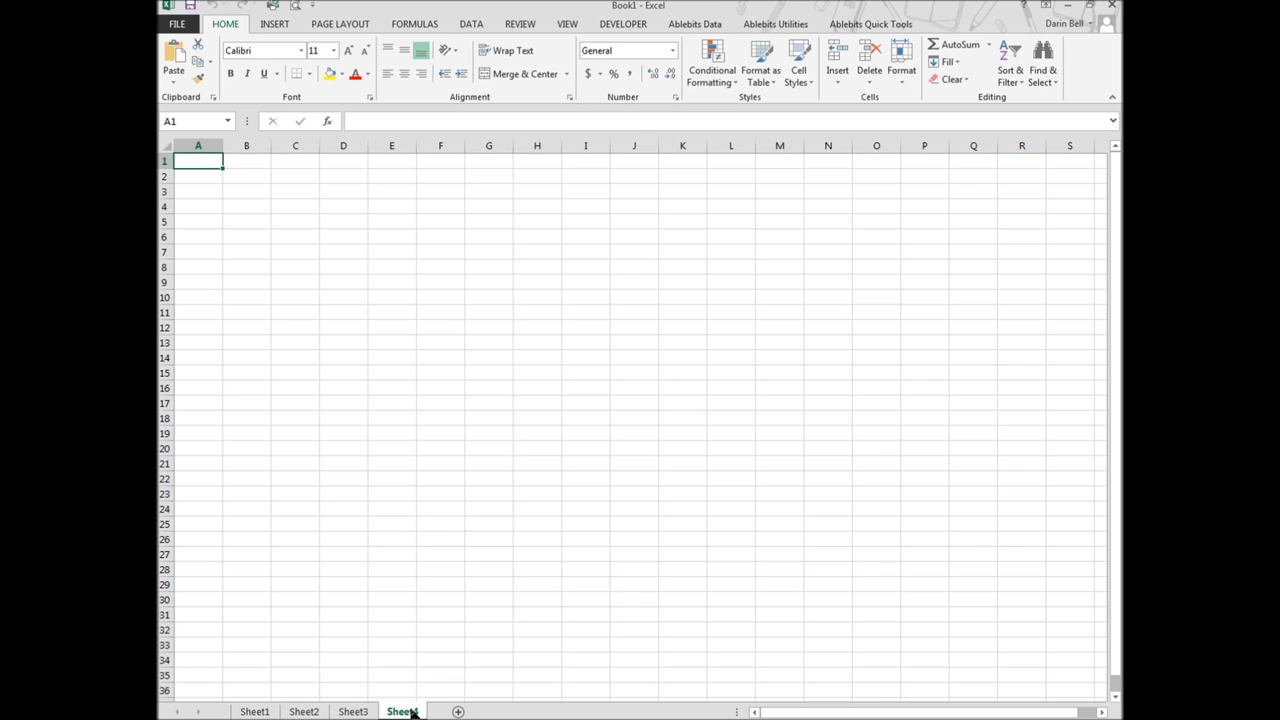
# Rename the Sheet1 worksheet as Totals
pyautogui.click(254, 711)
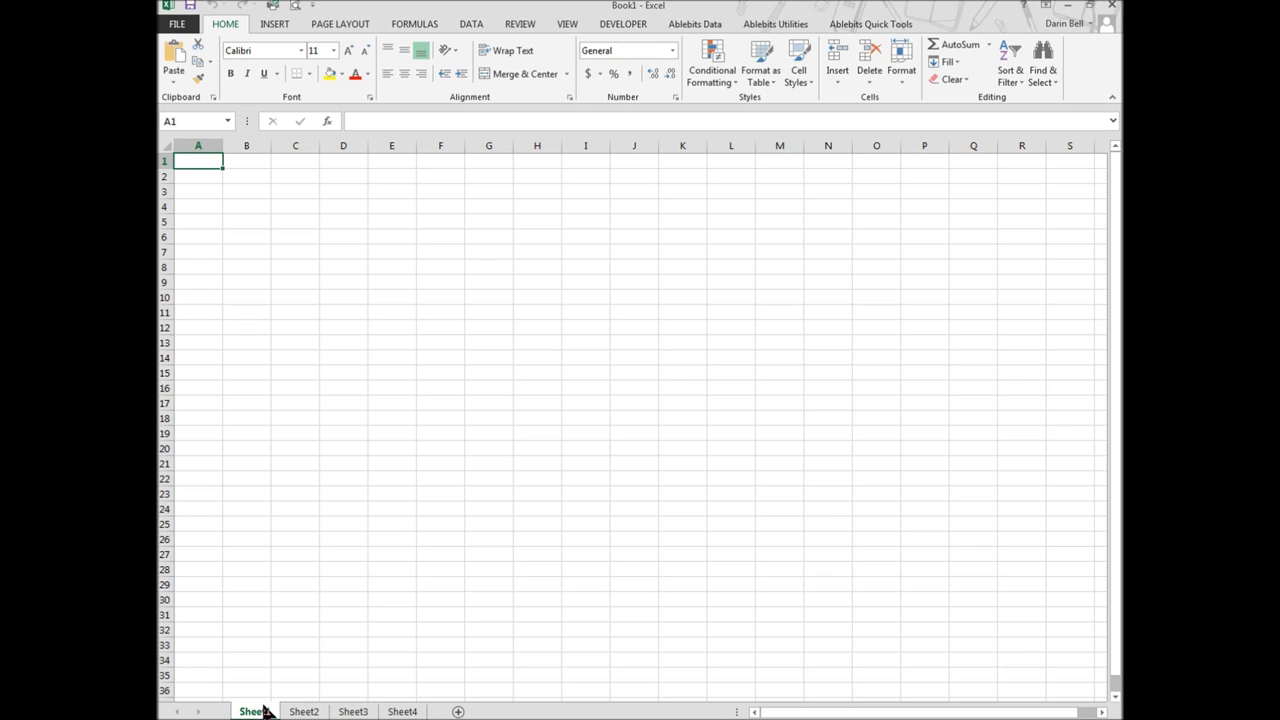
pyautogui.rightClick(259, 711)
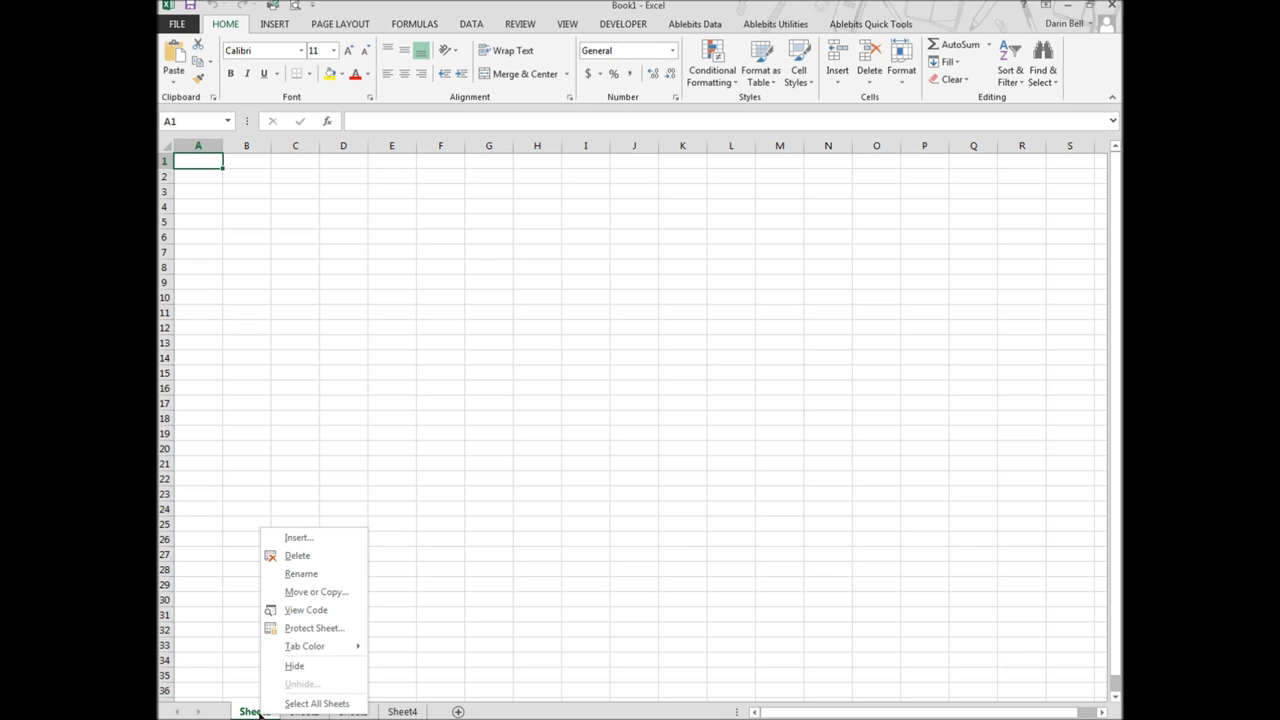
pyautogui.click(297, 573)
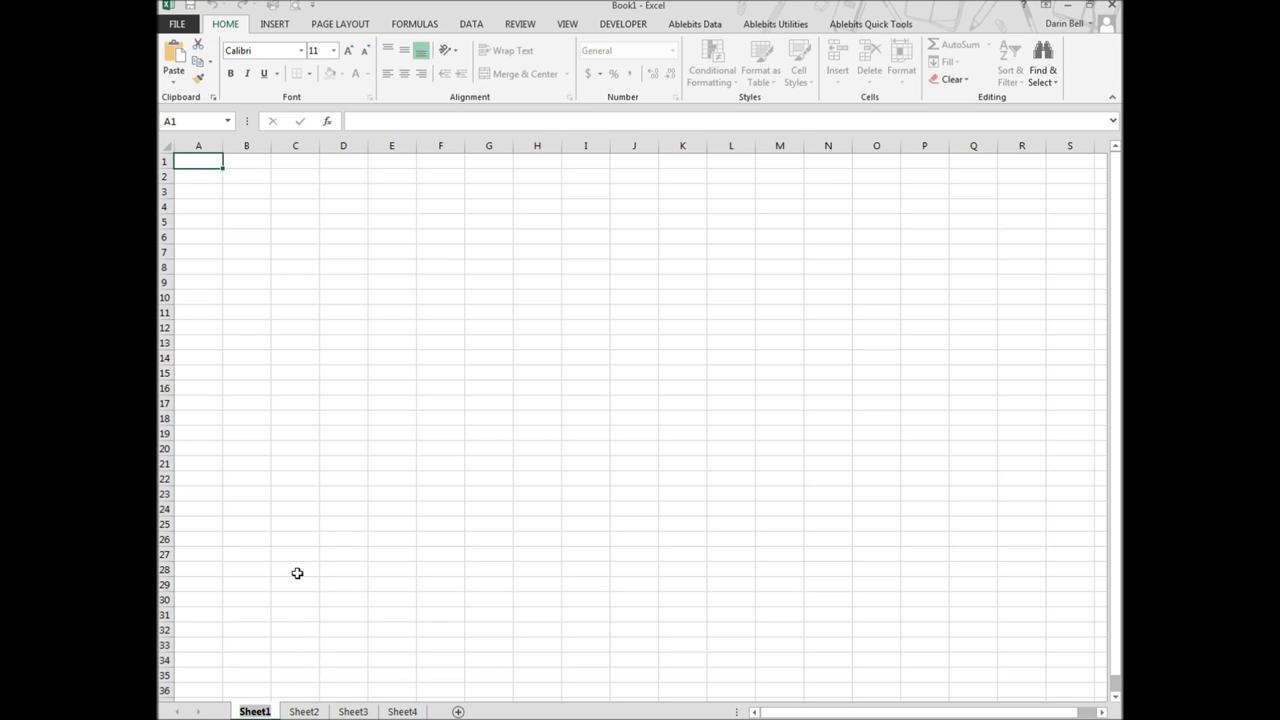
pyautogui.write('Tot')
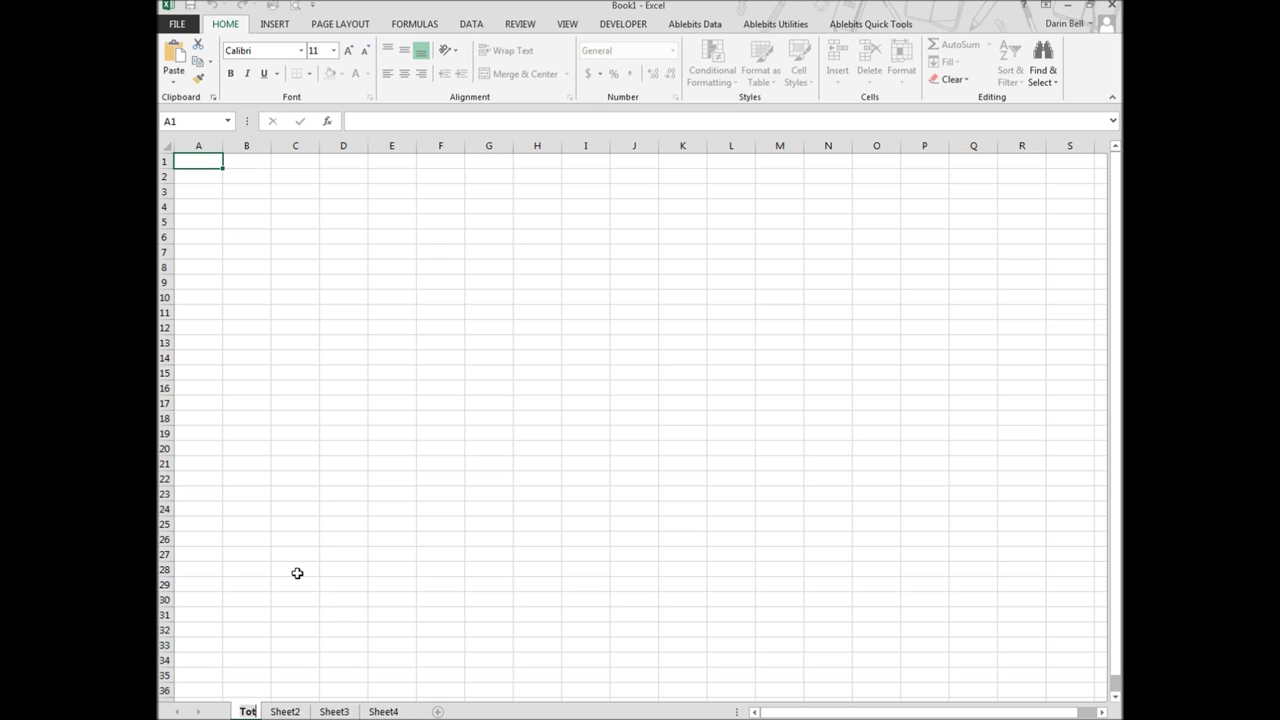
pyautogui.write('als')
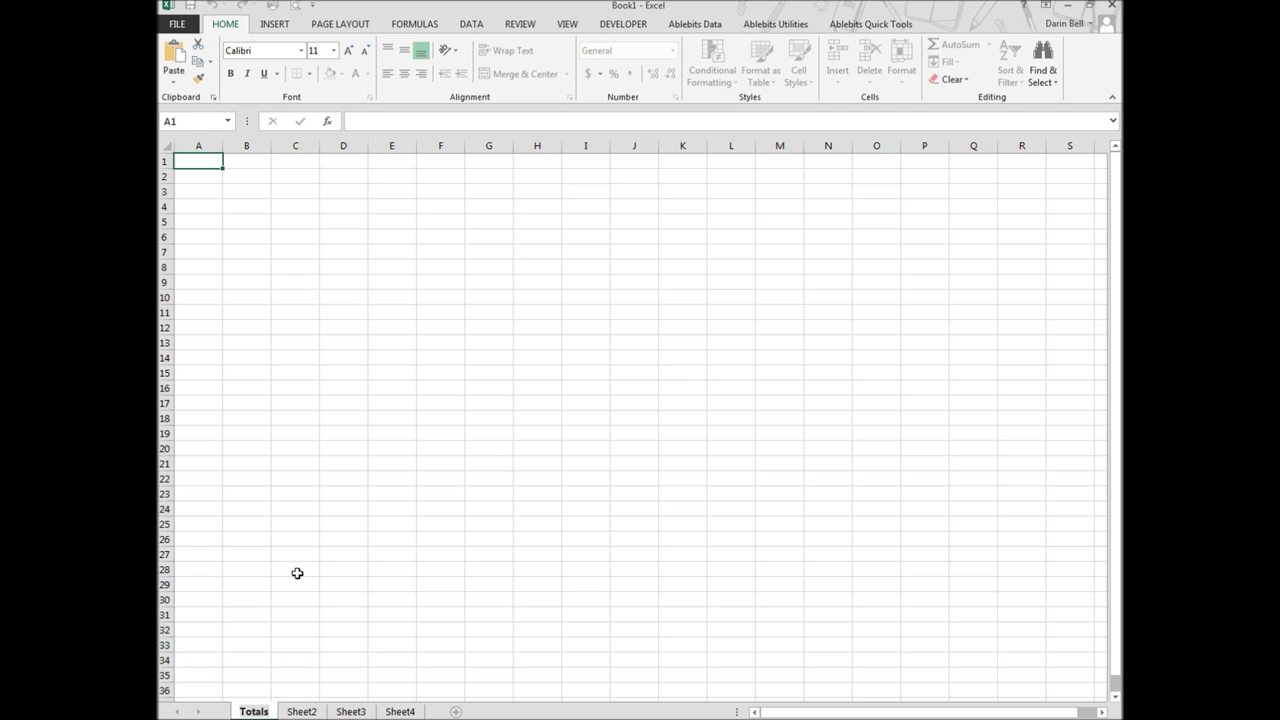
# Rename the Sheet2 worksheet as Ontario
pyautogui.click(302, 711)
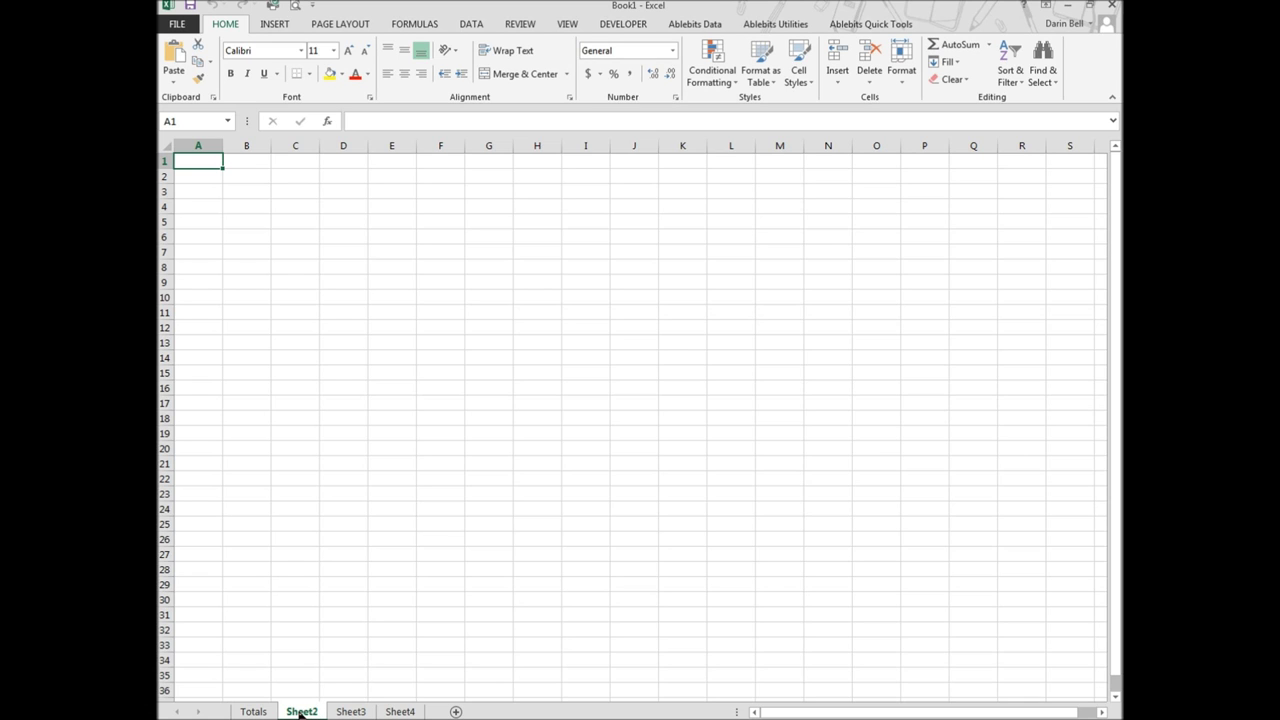
pyautogui.moveTo(301, 712); pyautogui.dragTo(398, 694)
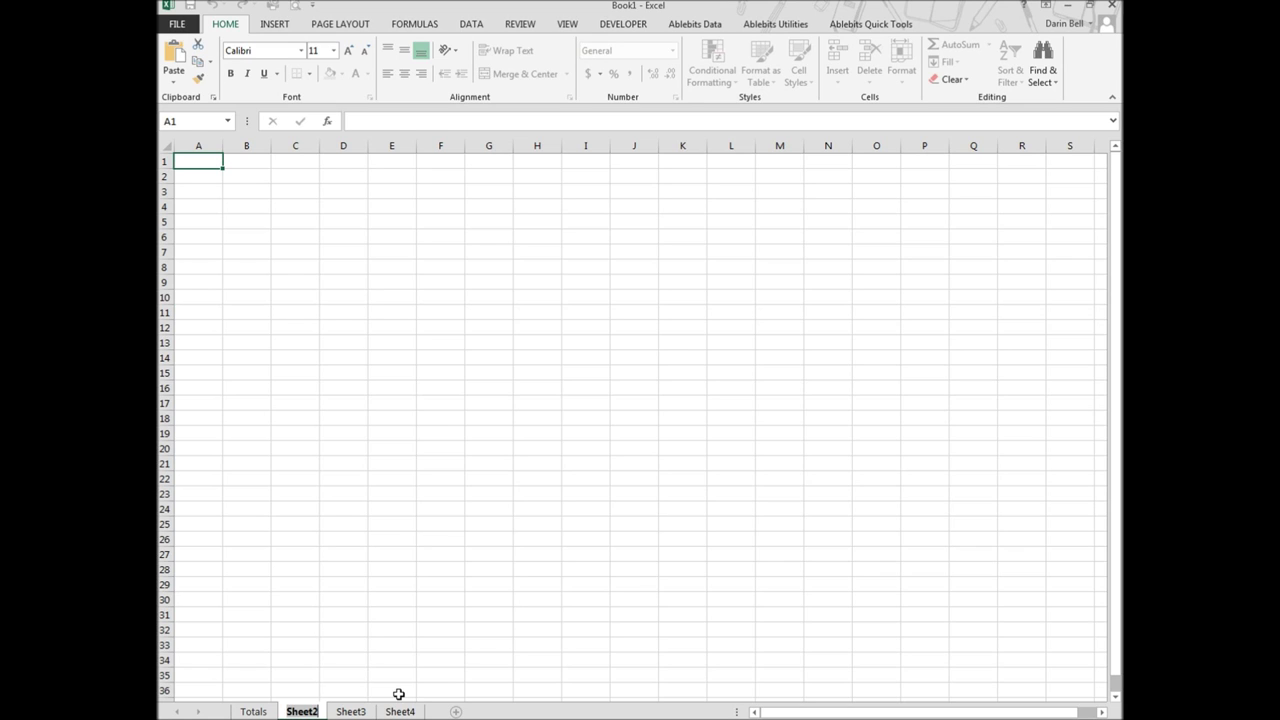
pyautogui.write('On')
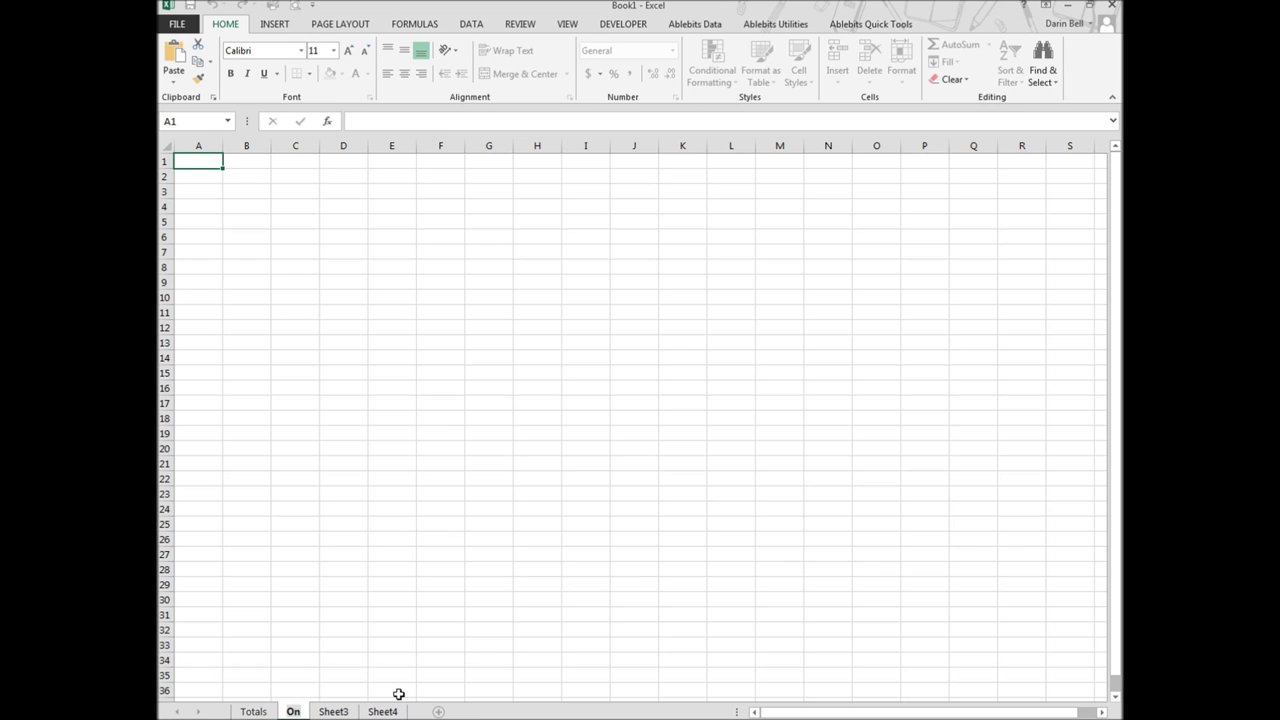
pyautogui.write('tario')
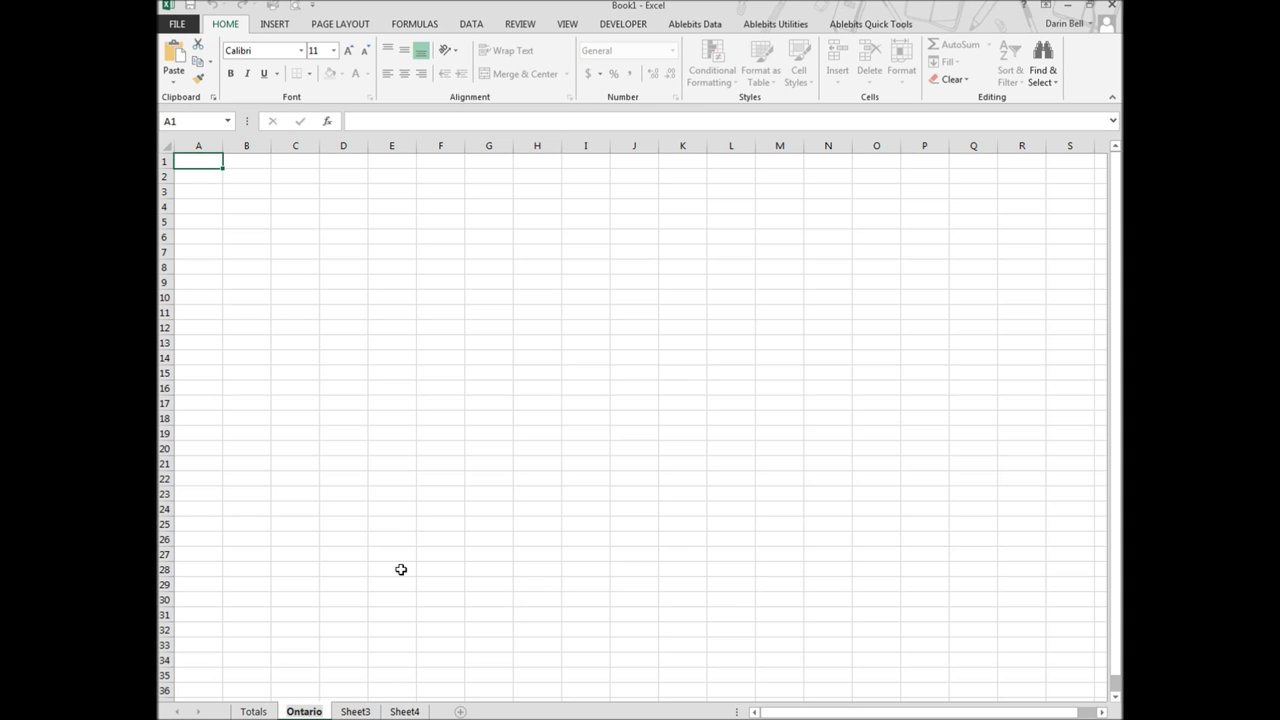
pyautogui.press('Return')
# Rename the Sheet3 worksheet as Vale and the Sheet4 worksheet as Nampa
pyautogui.click(355, 711)
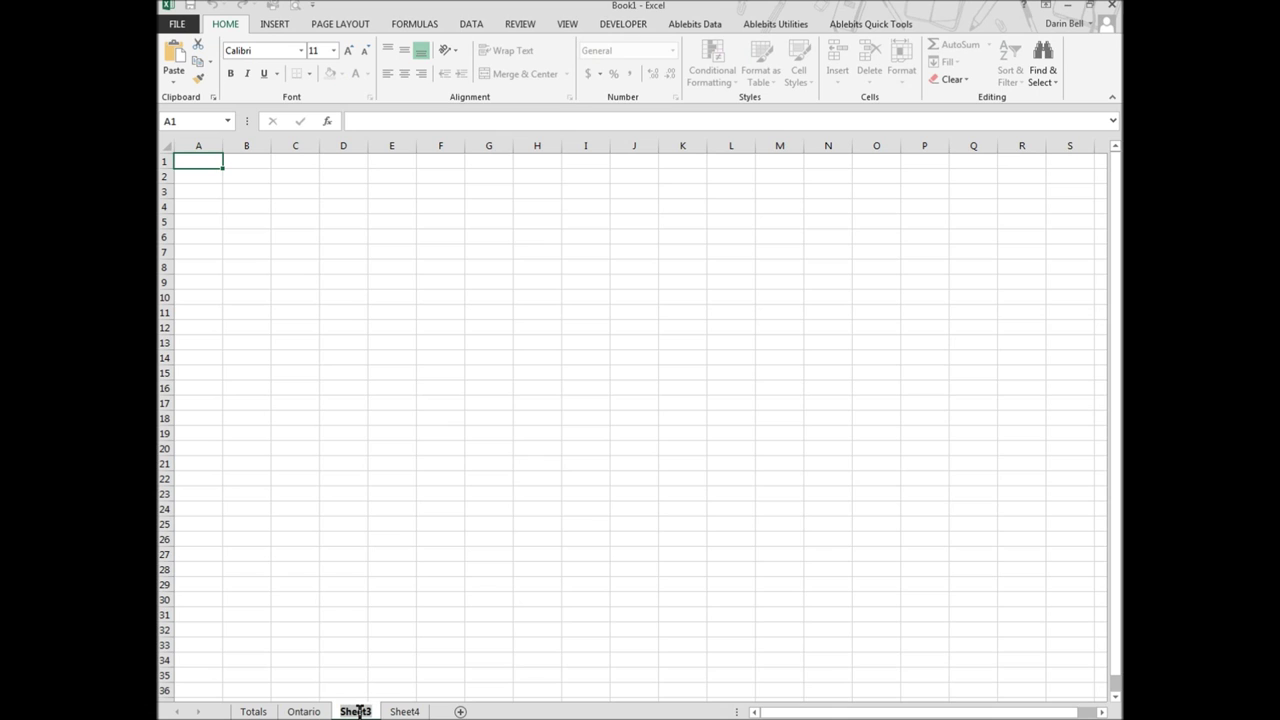
pyautogui.write('Valu')
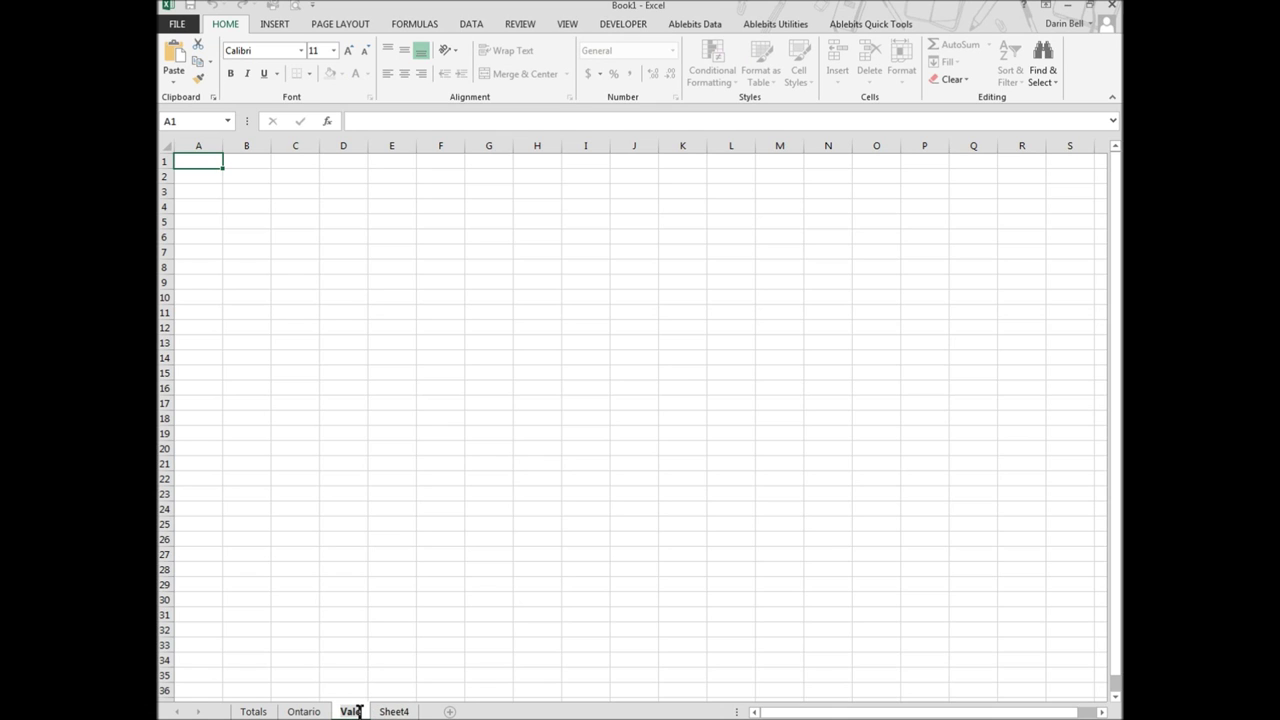
pyautogui.click(392, 711)
pyautogui.doubleClick(391, 711)
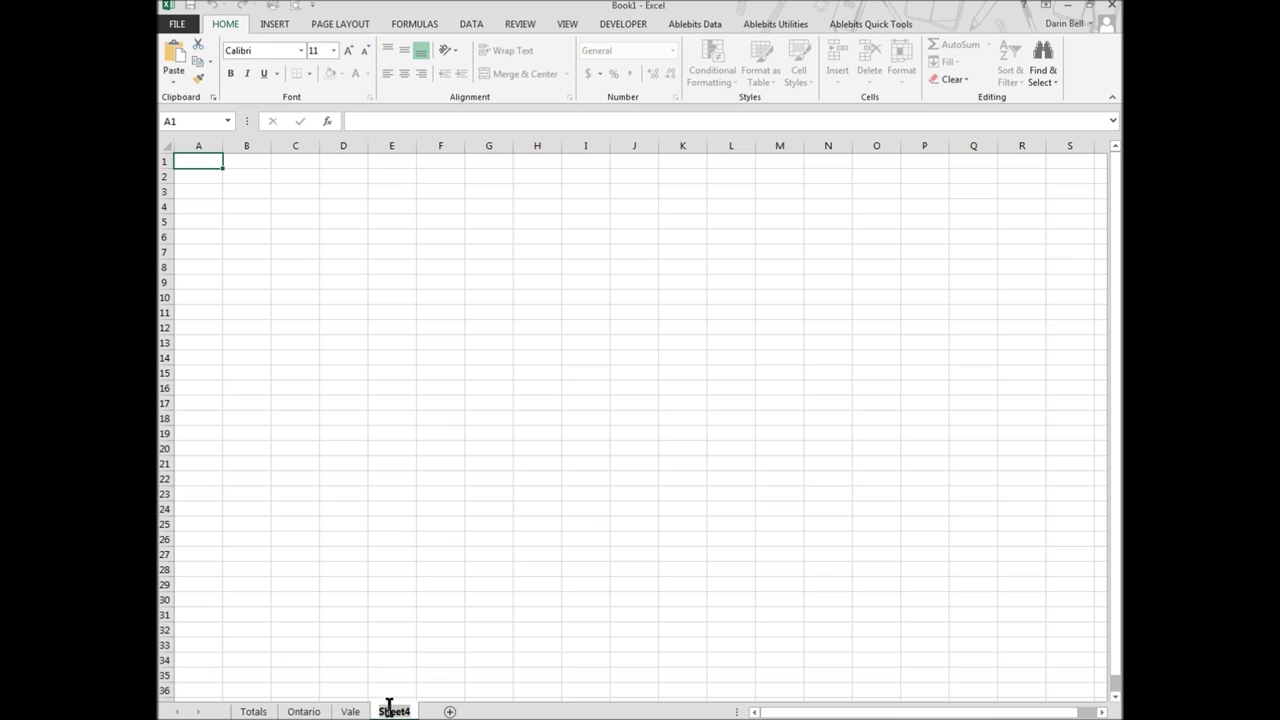
pyautogui.write('Nampa')
pyautogui.press('Return')
pyautogui.click(403, 578)
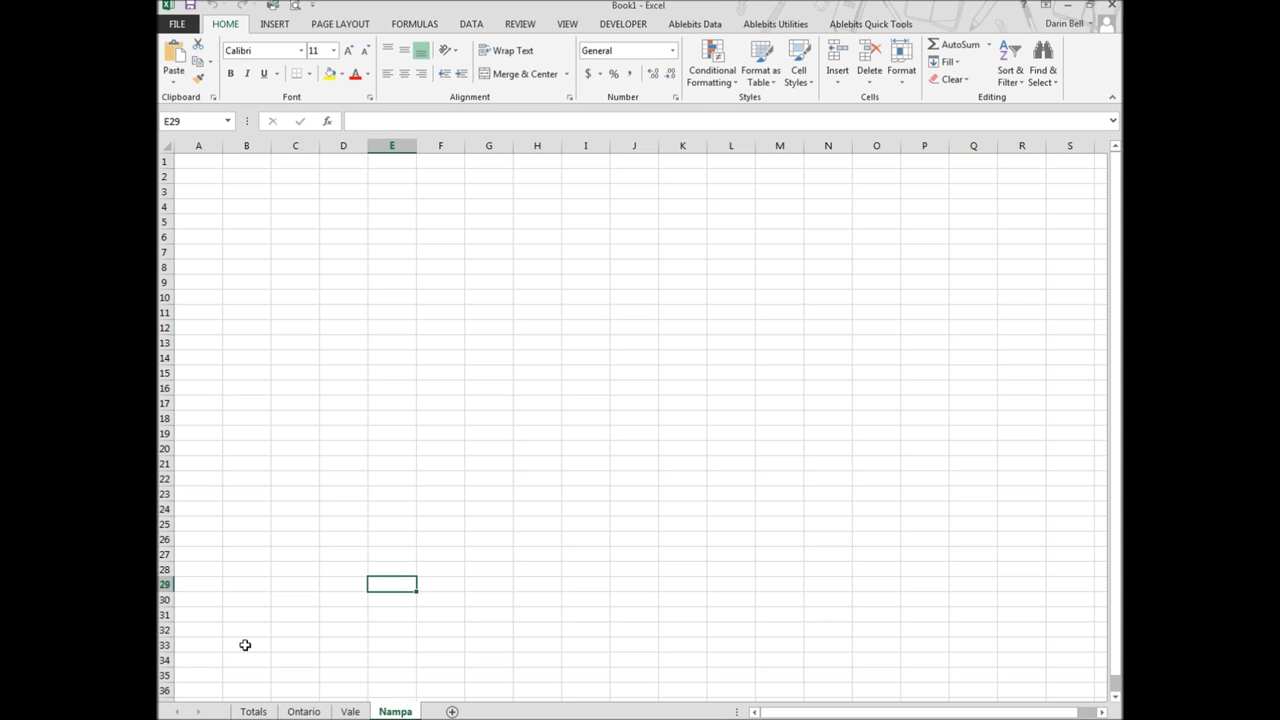
# Group the Totals, Ontario, Vale and Nampa worksheets, with Totals as the active sheet
pyautogui.click(252, 711)
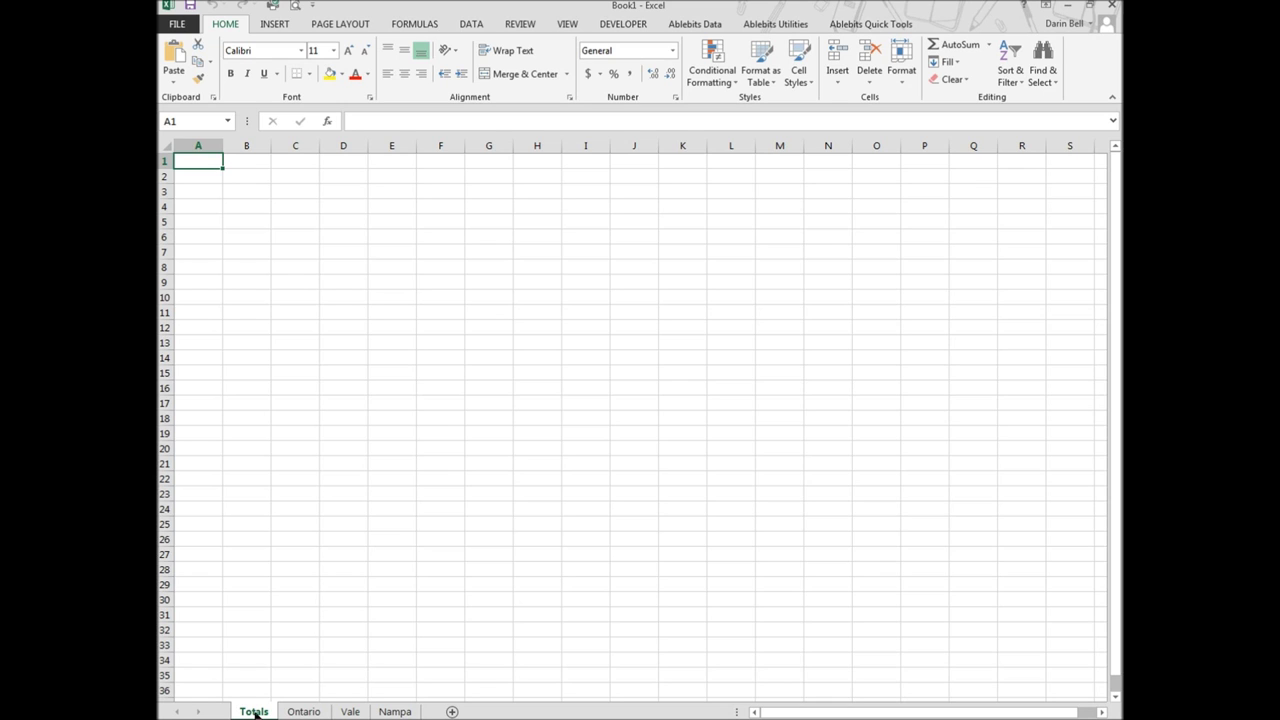
pyautogui.keyDown('ctrl'); pyautogui.click(304, 711); pyautogui.keyUp('ctrl')
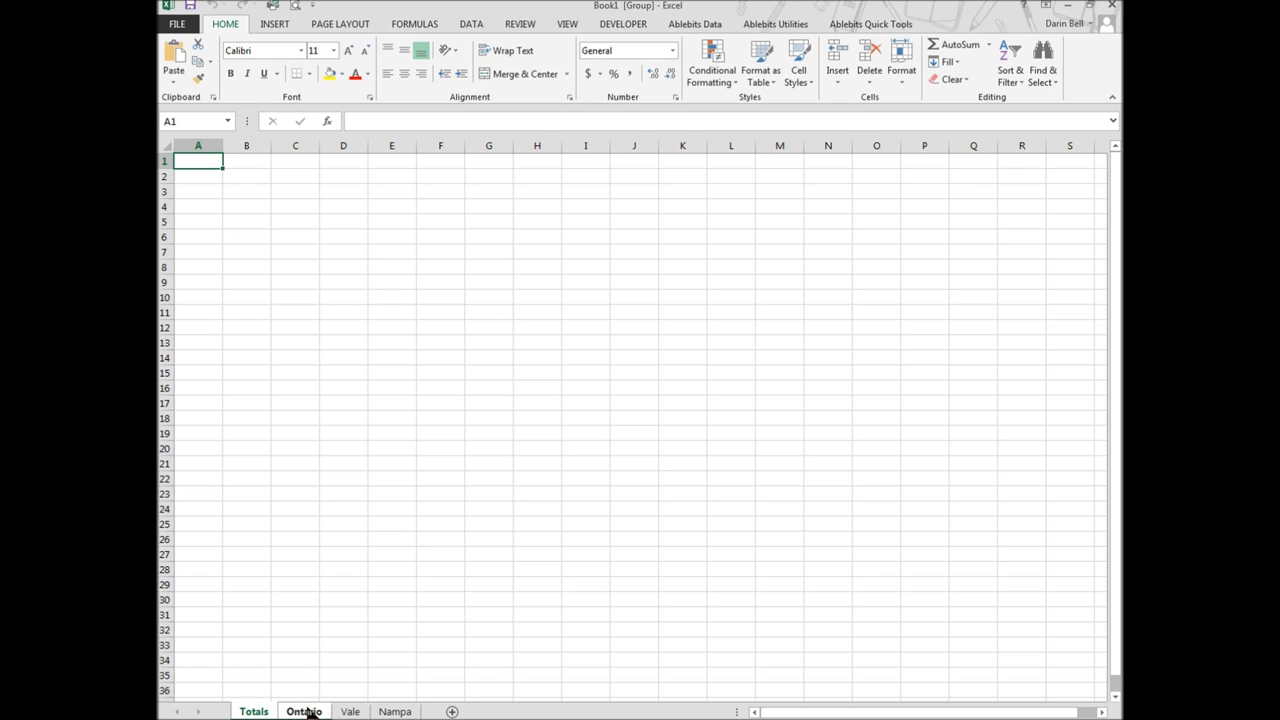
pyautogui.keyDown('ctrl'); pyautogui.click(347, 711); pyautogui.keyUp('ctrl')
pyautogui.keyDown('ctrl'); pyautogui.click(398, 711); pyautogui.keyUp('ctrl')
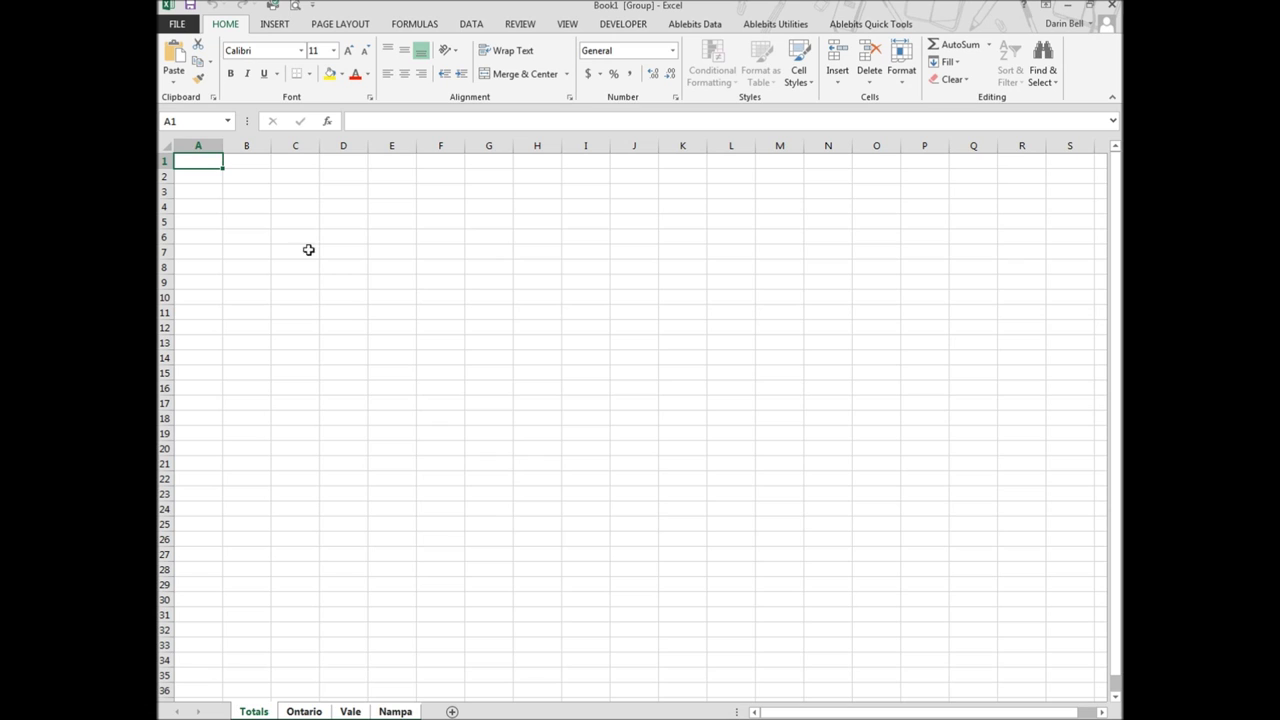
# Enter the month headings January, February and March in cells B2 to D2 of the grouped sheets
pyautogui.click(259, 178)
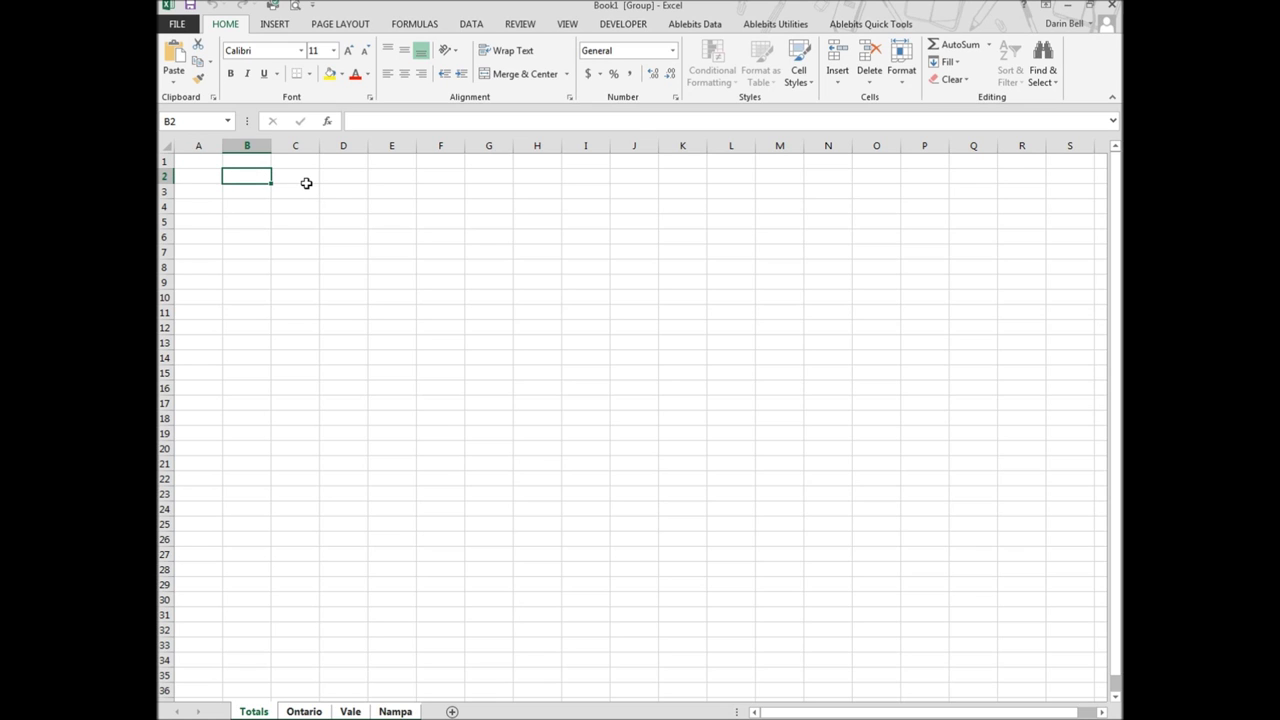
pyautogui.write('January')
pyautogui.click(306, 183)
pyautogui.write('February')
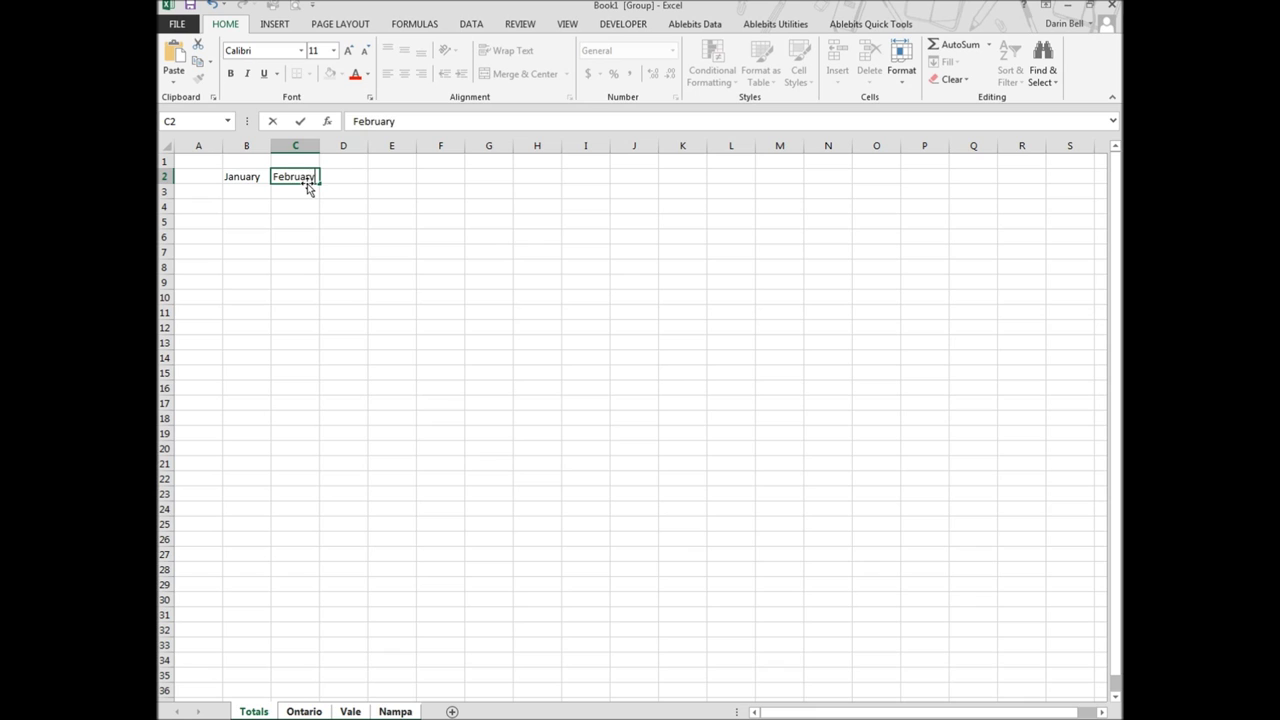
pyautogui.press('Tab')
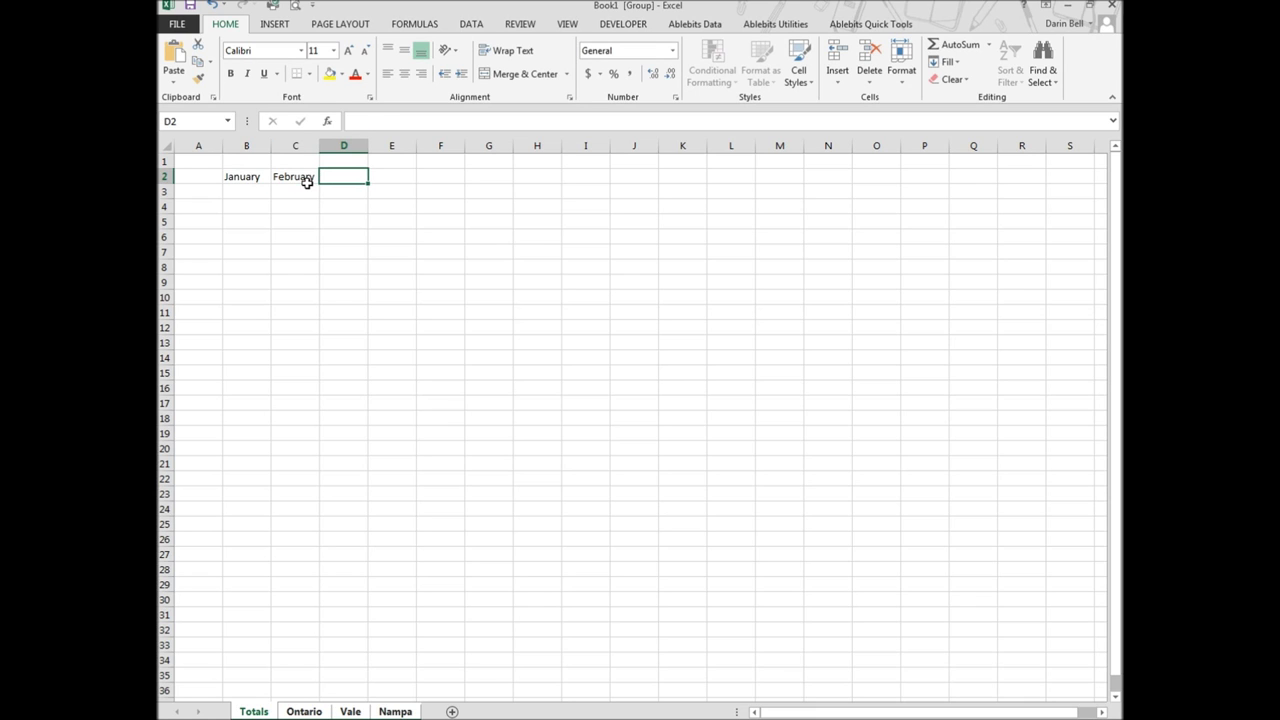
pyautogui.write('Maqrch')
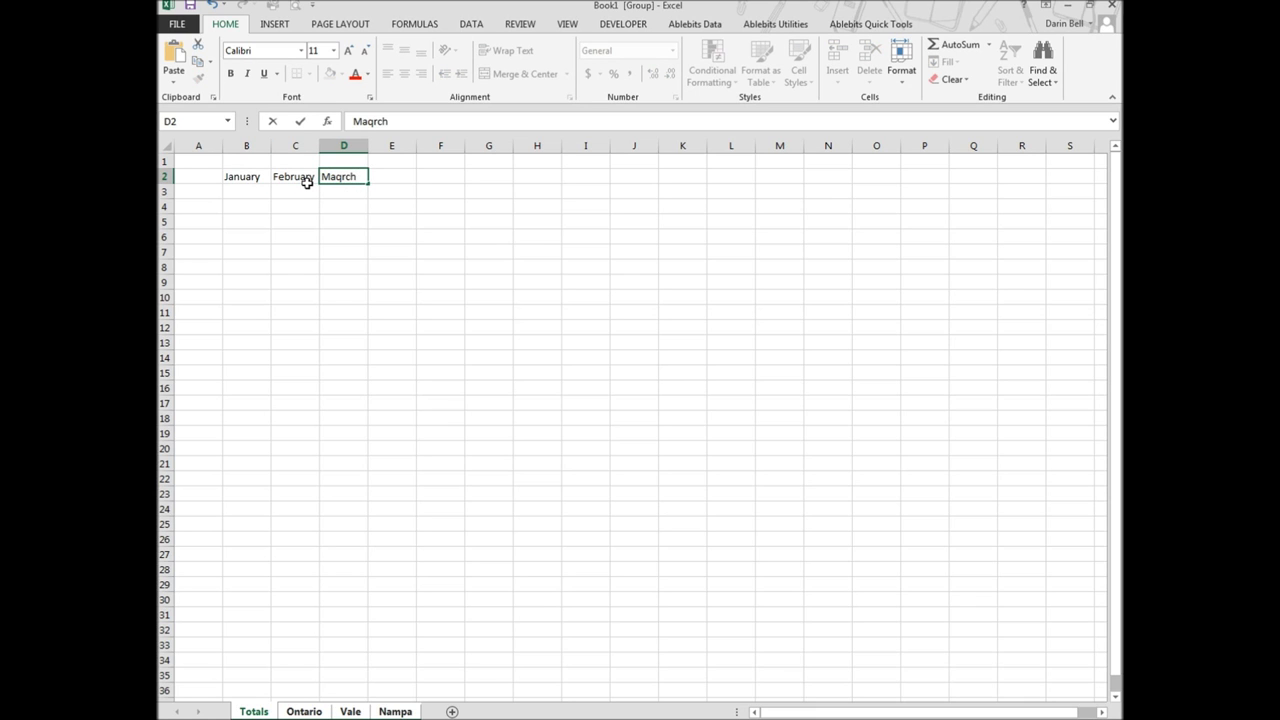
pyautogui.press('BackSpace')
pyautogui.press('BackSpace')
pyautogui.press('BackSpace')
pyautogui.press('BackSpace')
pyautogui.write('rch')
# Enter the row labels Tax, Audit and Consulting in cells A4 to A6
pyautogui.click(199, 206)
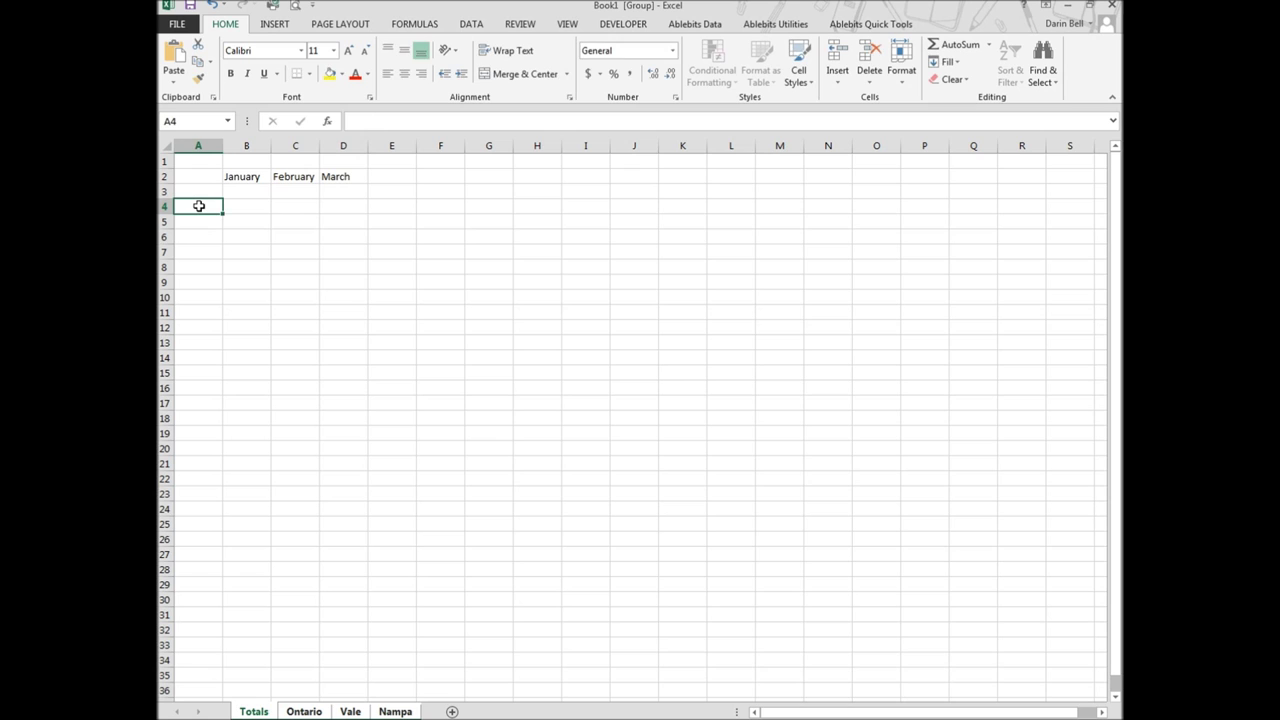
pyautogui.write('Tax')
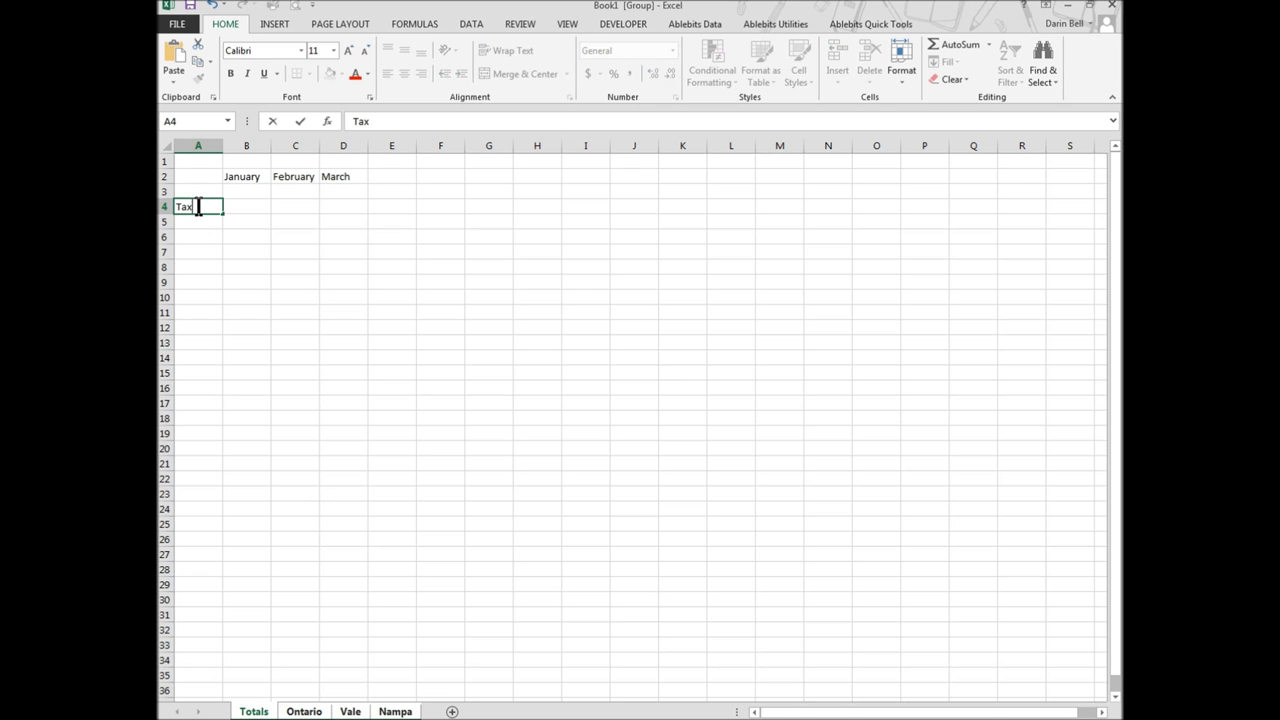
pyautogui.press('Return')
pyautogui.write('Audot')
pyautogui.press('BackSpace')
pyautogui.press('BackSpace')
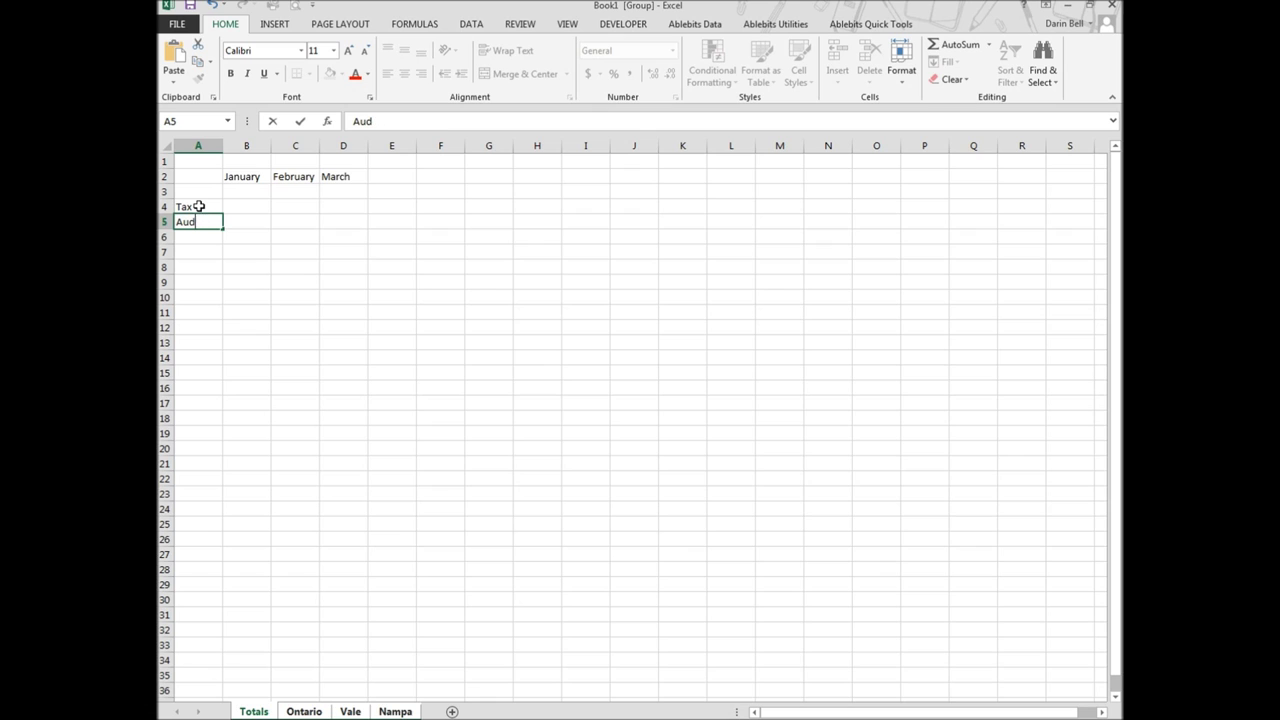
pyautogui.write('itr5')
pyautogui.press('BackSpace')
pyautogui.press('BackSpace')
pyautogui.press('Return')
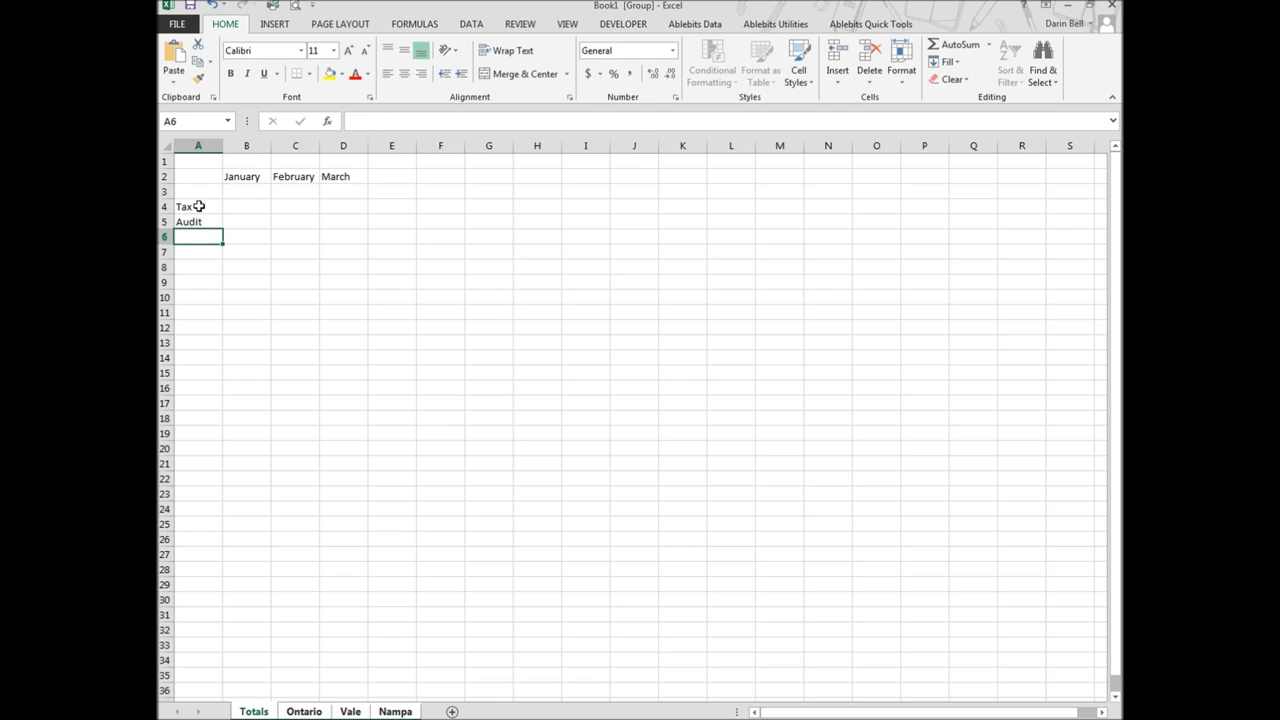
pyautogui.write('Consulting')
pyautogui.press('Return')
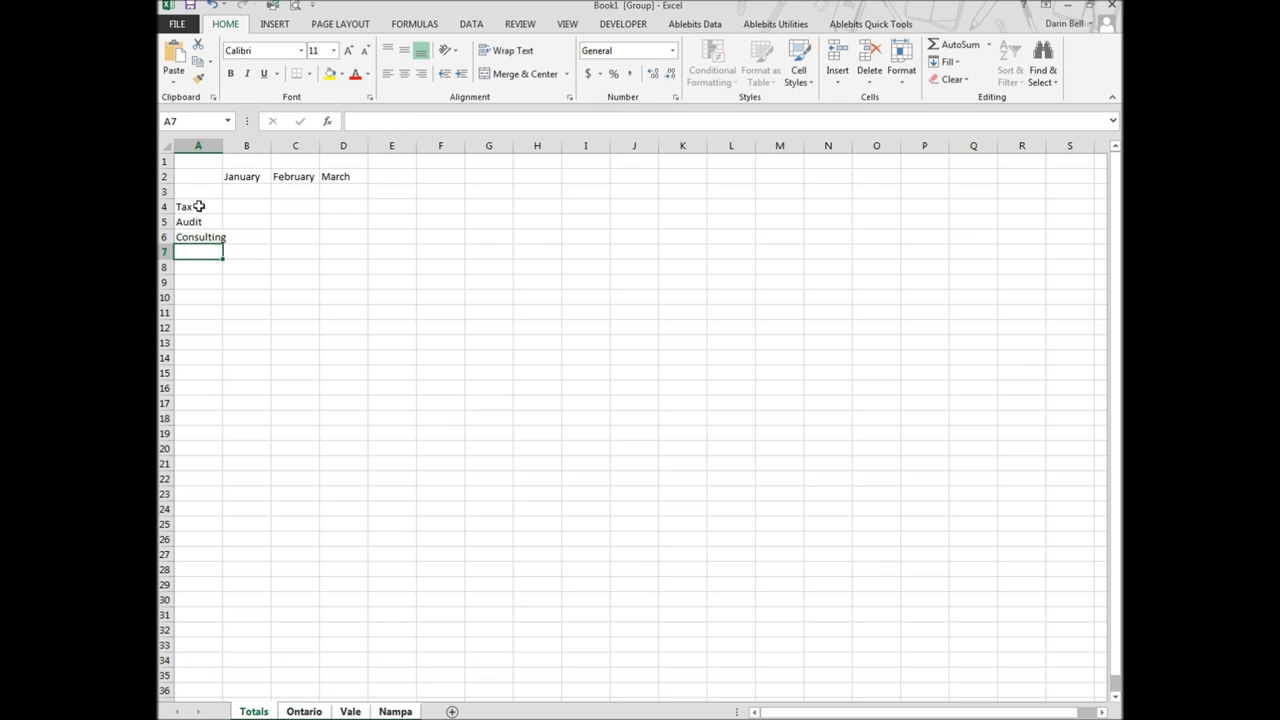
# Enter the row label Bookkeeping in A7 and autofit column A to its longest label
pyautogui.write('Boo')
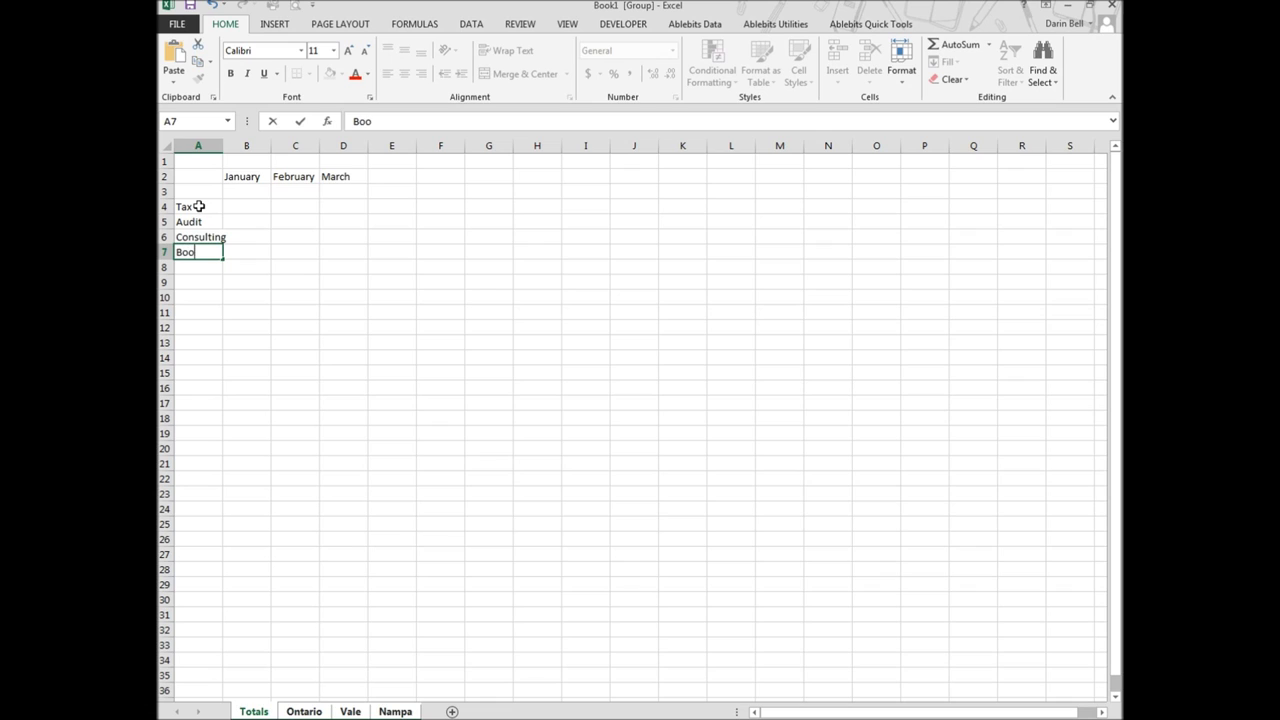
pyautogui.write('kkepp')
pyautogui.write('ing')
pyautogui.press('BackSpace')
pyautogui.press('BackSpace')
pyautogui.press('BackSpace')
pyautogui.press('BackSpace')
pyautogui.press('BackSpace')
pyautogui.write('eping')
pyautogui.click(201, 270)
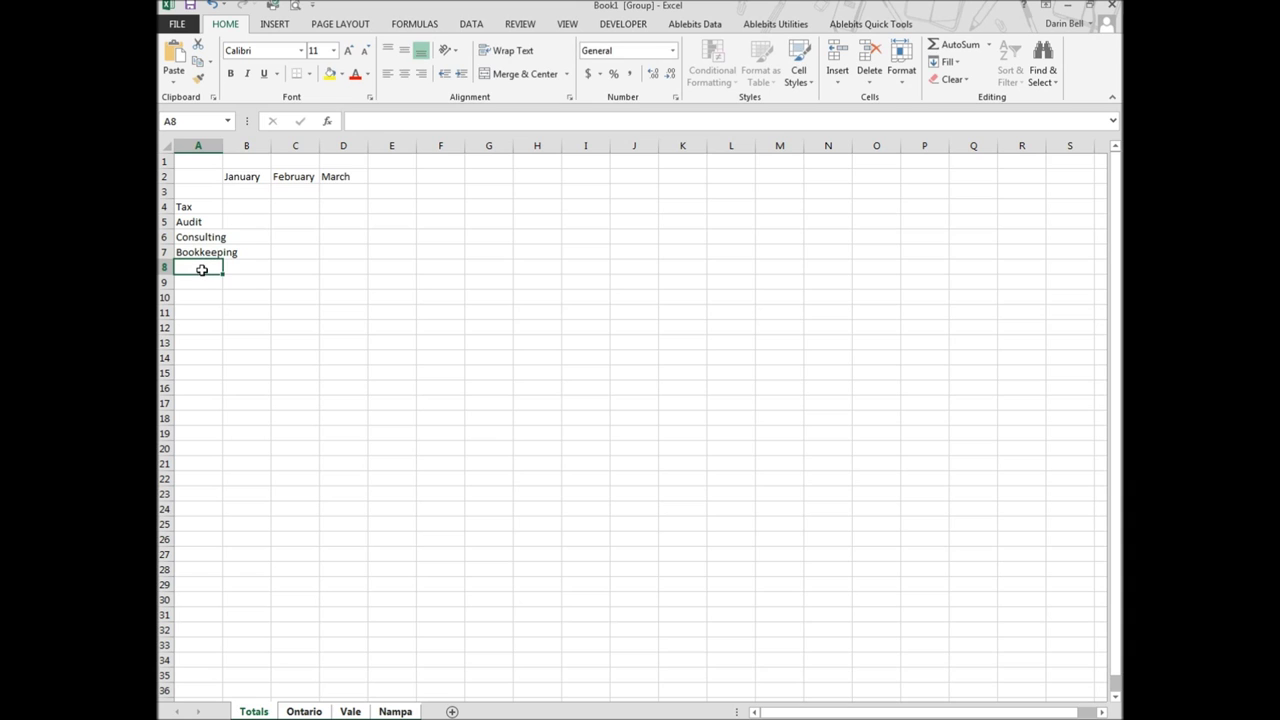
pyautogui.doubleClick(224, 150)
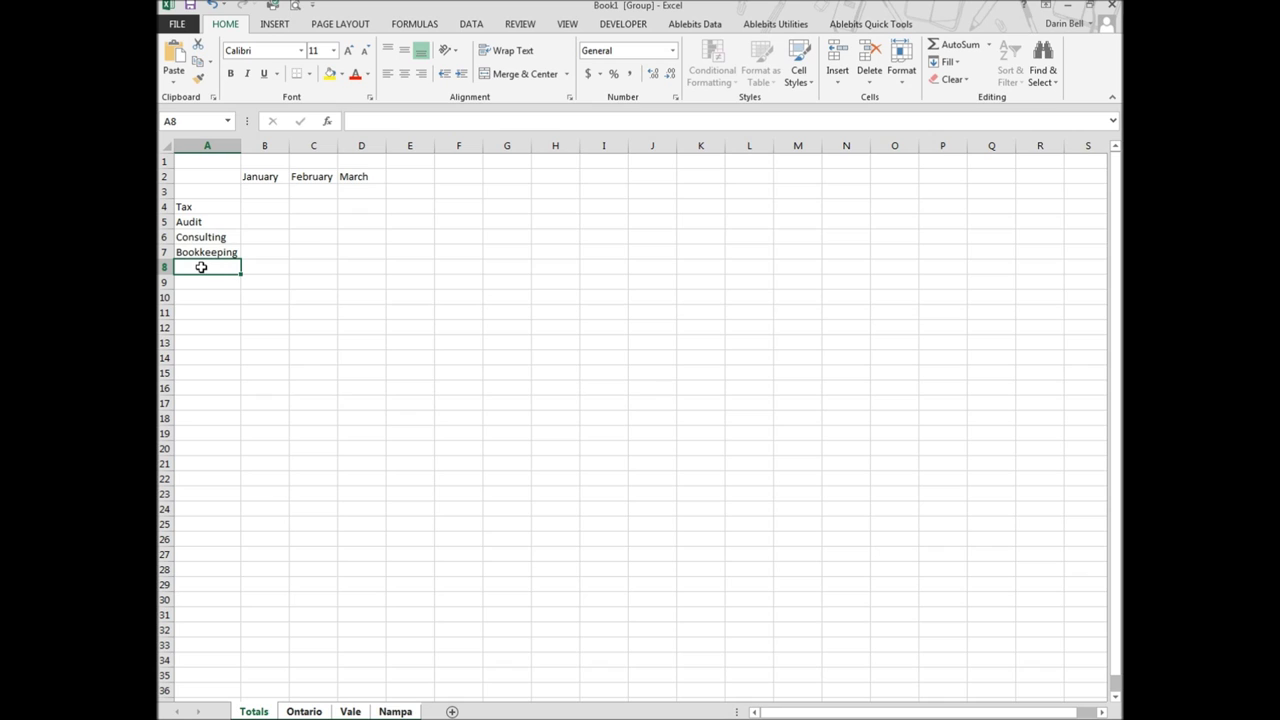
# Enter the row label Payroll in cell A8
pyautogui.write('Payo')
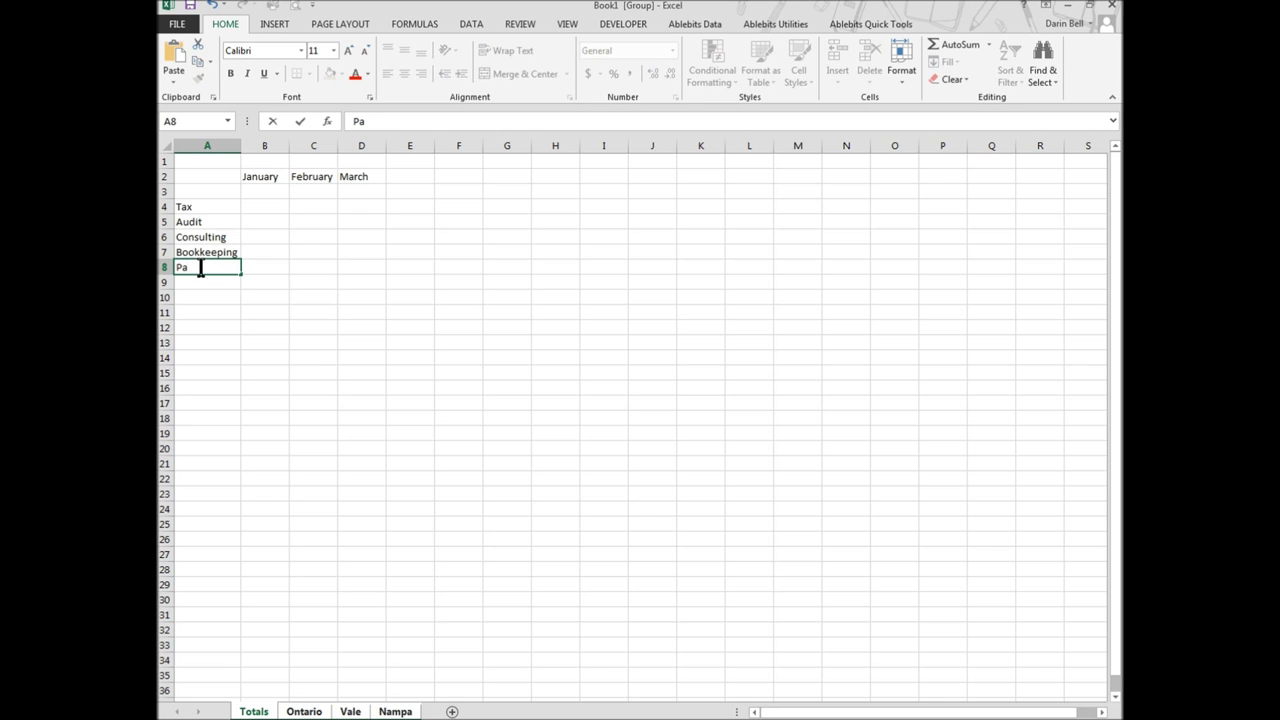
pyautogui.press('BackSpace')
pyautogui.write('roll')
pyautogui.click(197, 300)
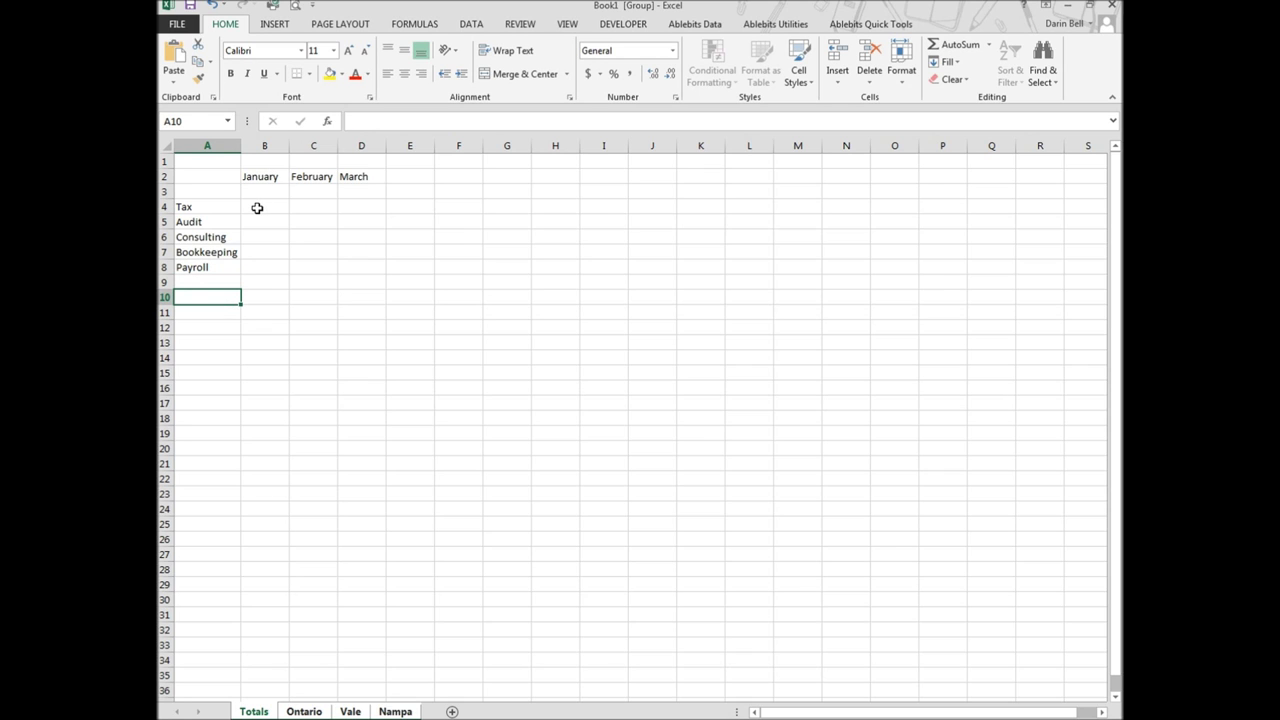
# Make the month headings in B2 to D2 bold and underlined on the grouped sheets
pyautogui.click(257, 207)
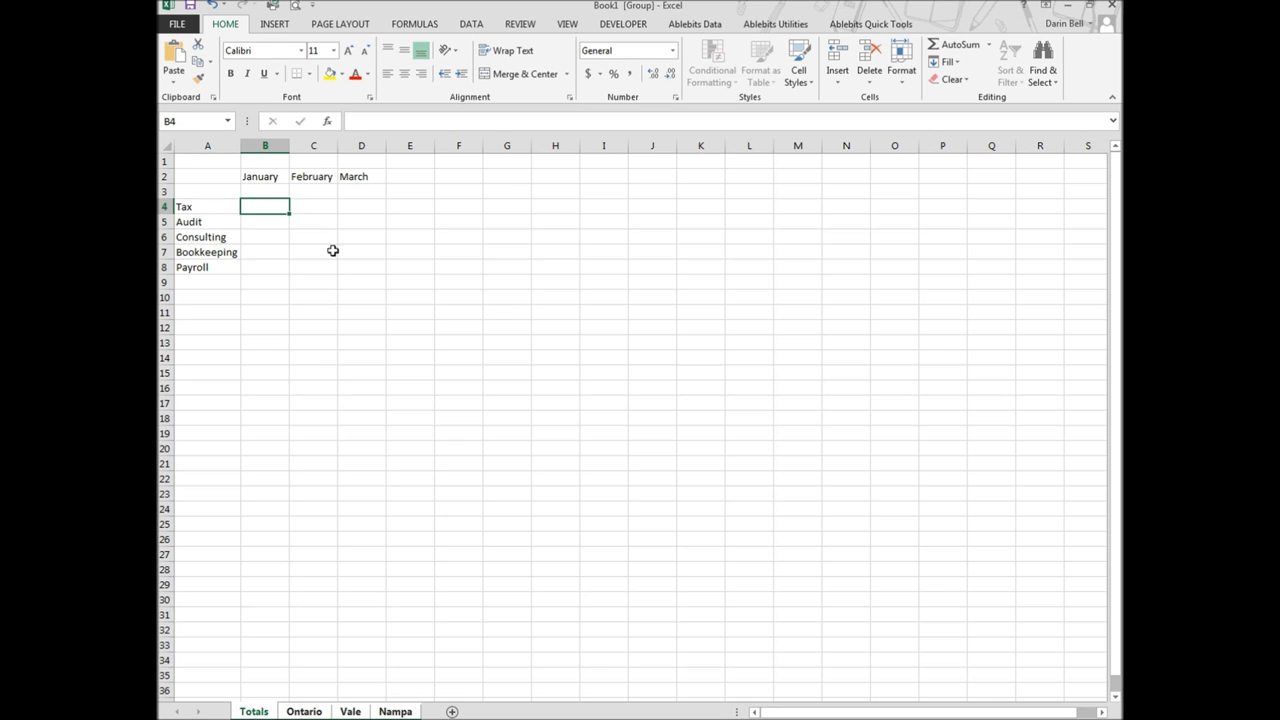
pyautogui.moveTo(257, 181); pyautogui.dragTo(372, 180)
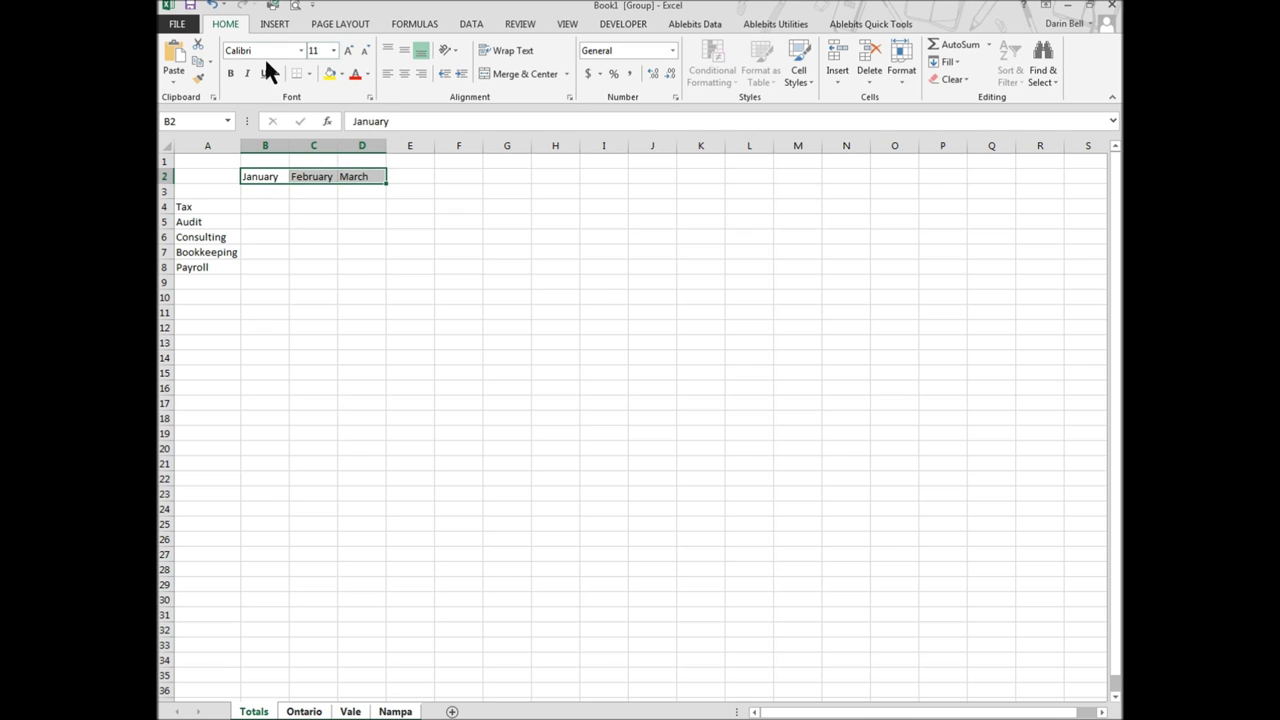
pyautogui.click(231, 74)
pyautogui.click(263, 73)
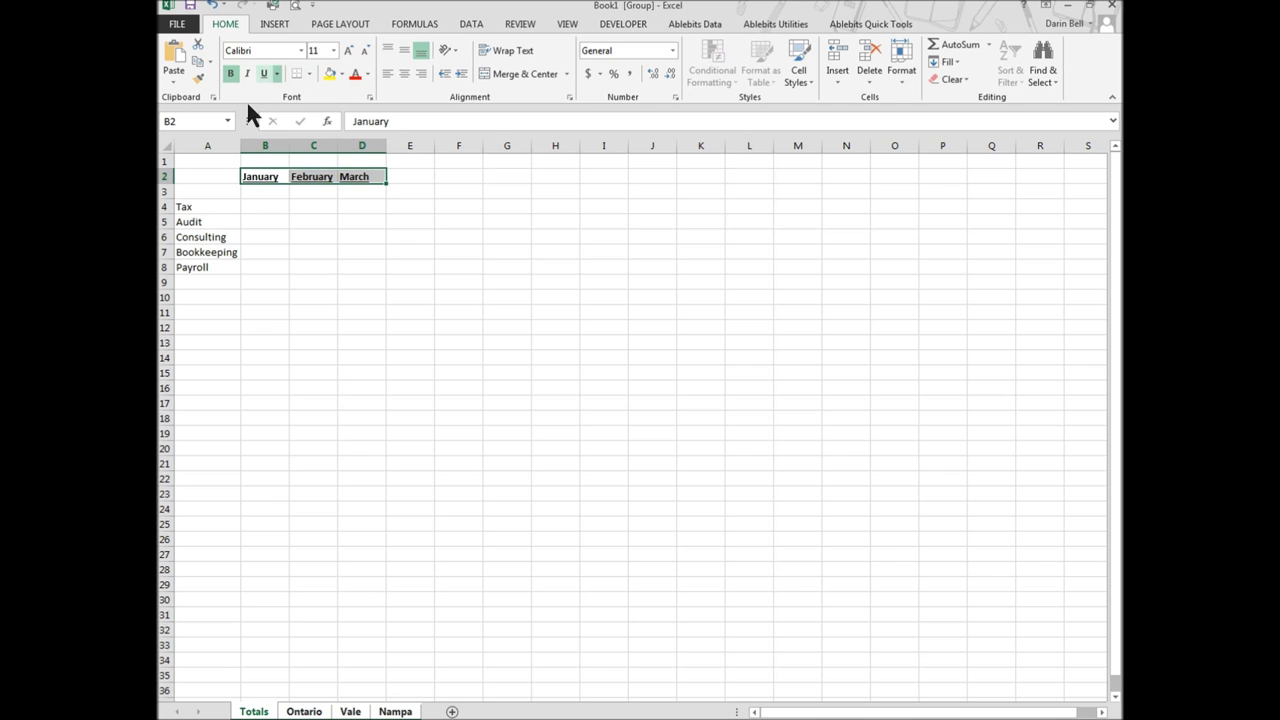
# Italicize the service row labels in A4 to A8 on the grouped sheets
pyautogui.moveTo(200, 207); pyautogui.dragTo(200, 264)
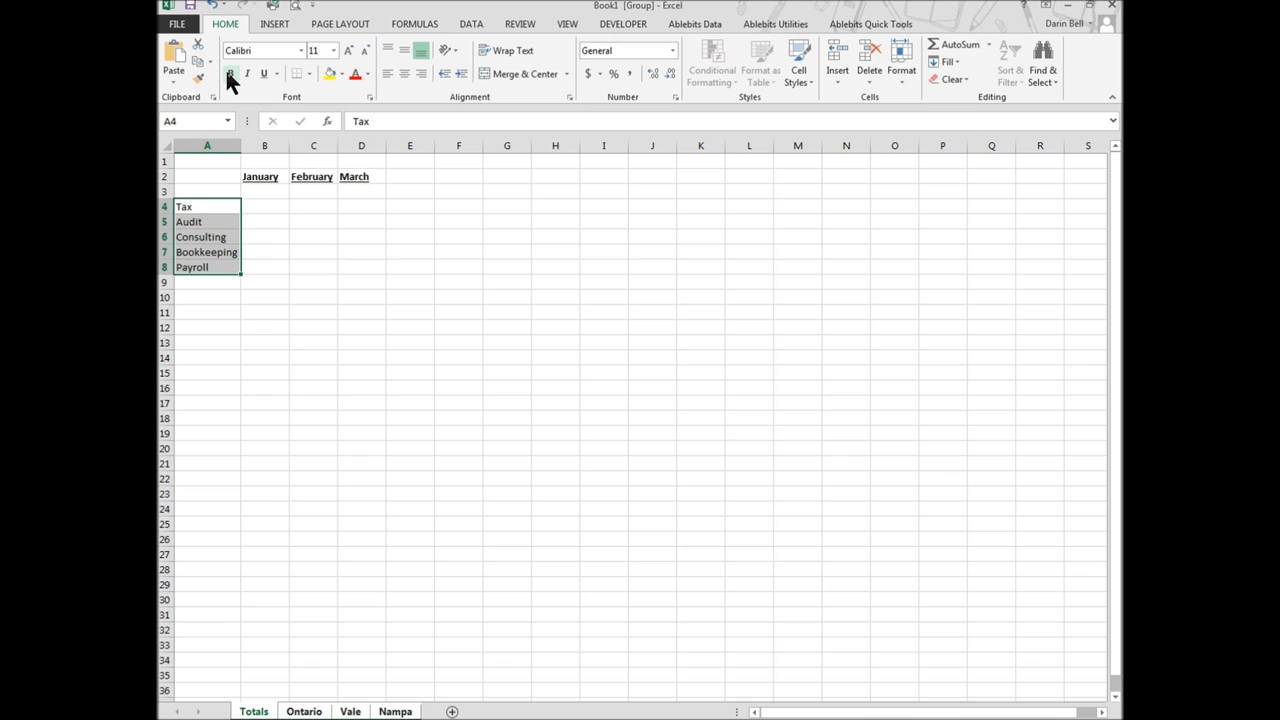
pyautogui.click(246, 74)
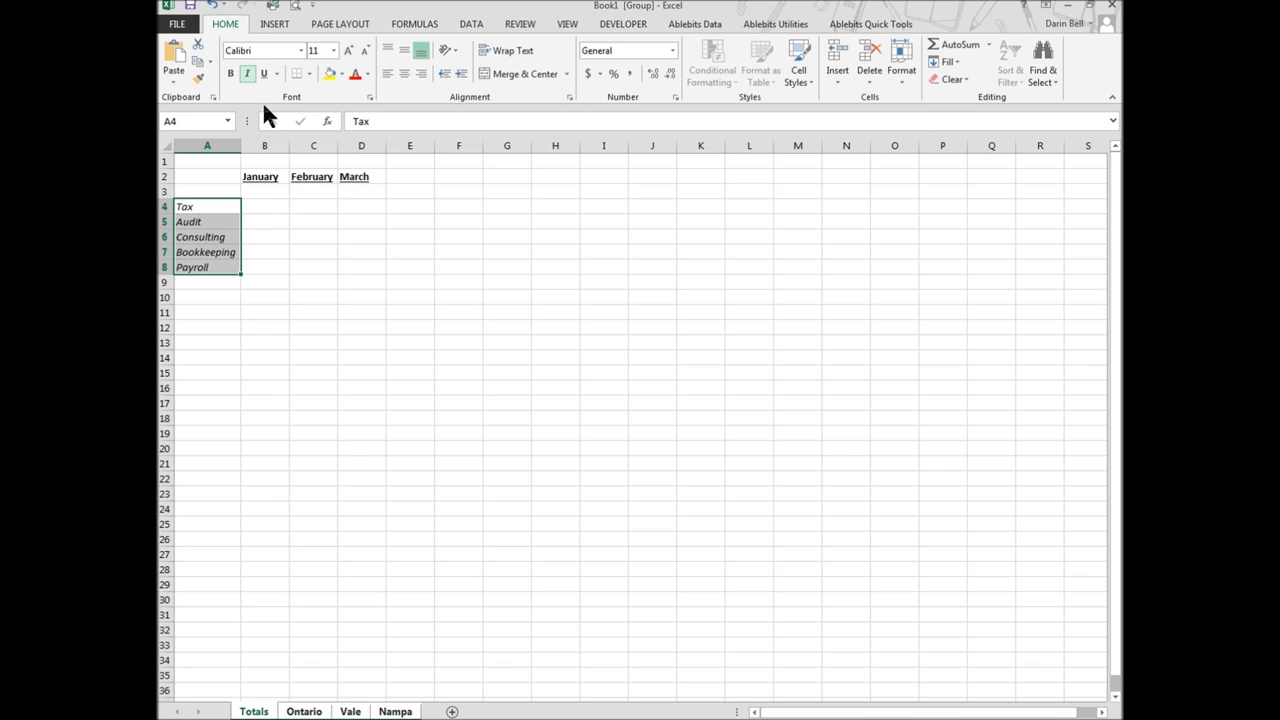
pyautogui.click(285, 279)
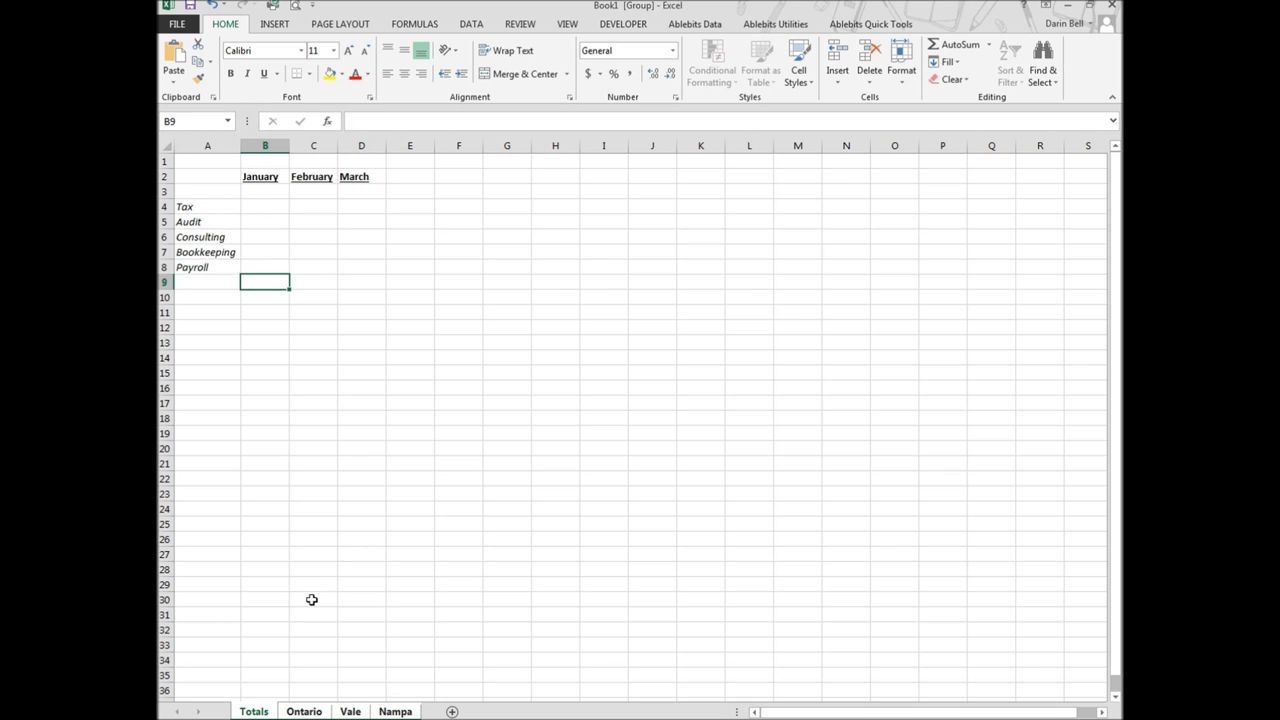
# Ungroup the sheets and check the formatted headings and row labels on Ontario, Vale and Nampa
pyautogui.click(305, 712)
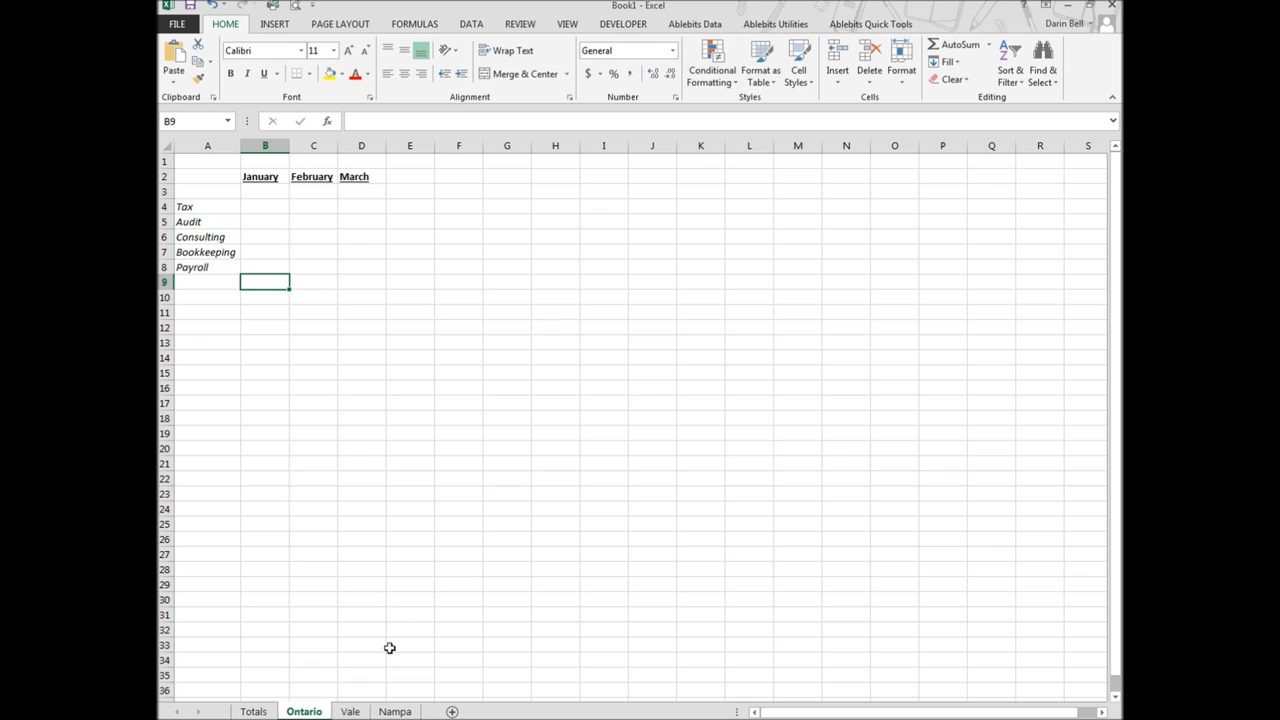
pyautogui.click(348, 711)
pyautogui.click(397, 711)
pyautogui.click(312, 711)
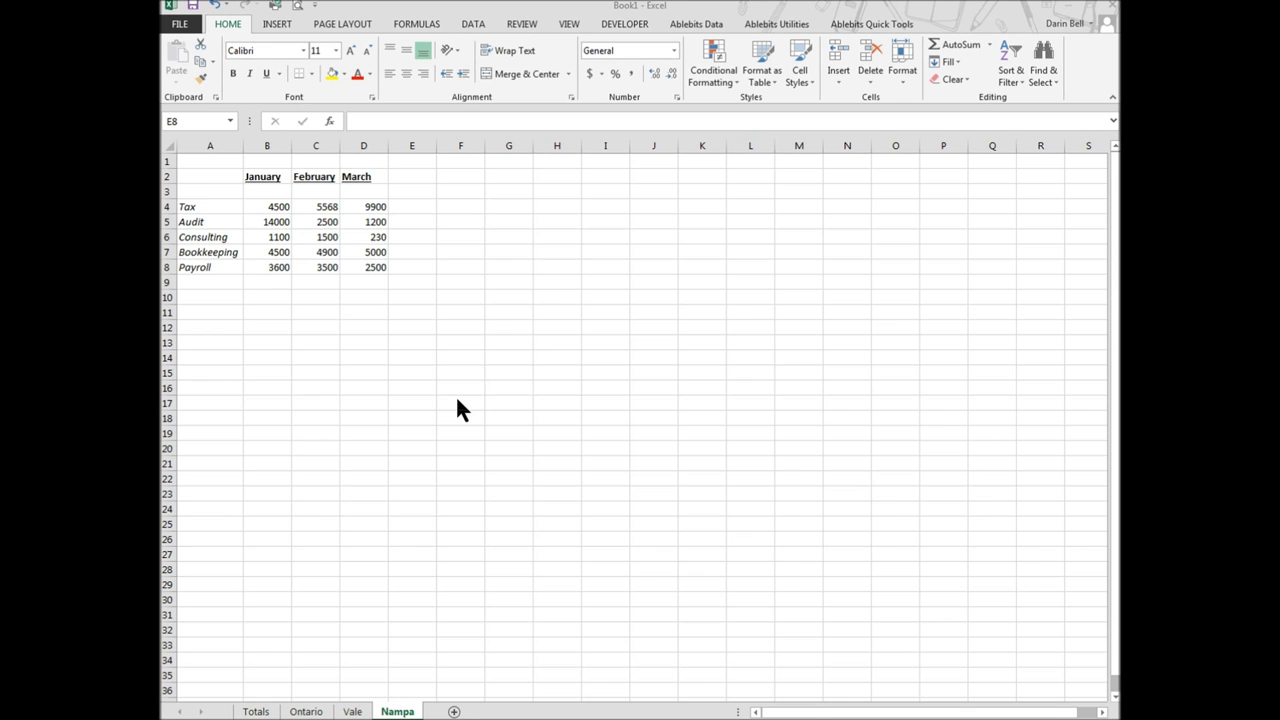
# Compare the monthly figures across the Nampa, Vale and Ontario sheets, and examine Ontario's month headings and service row labels
pyautogui.click(352, 711)
pyautogui.click(306, 711)
pyautogui.click(352, 711)
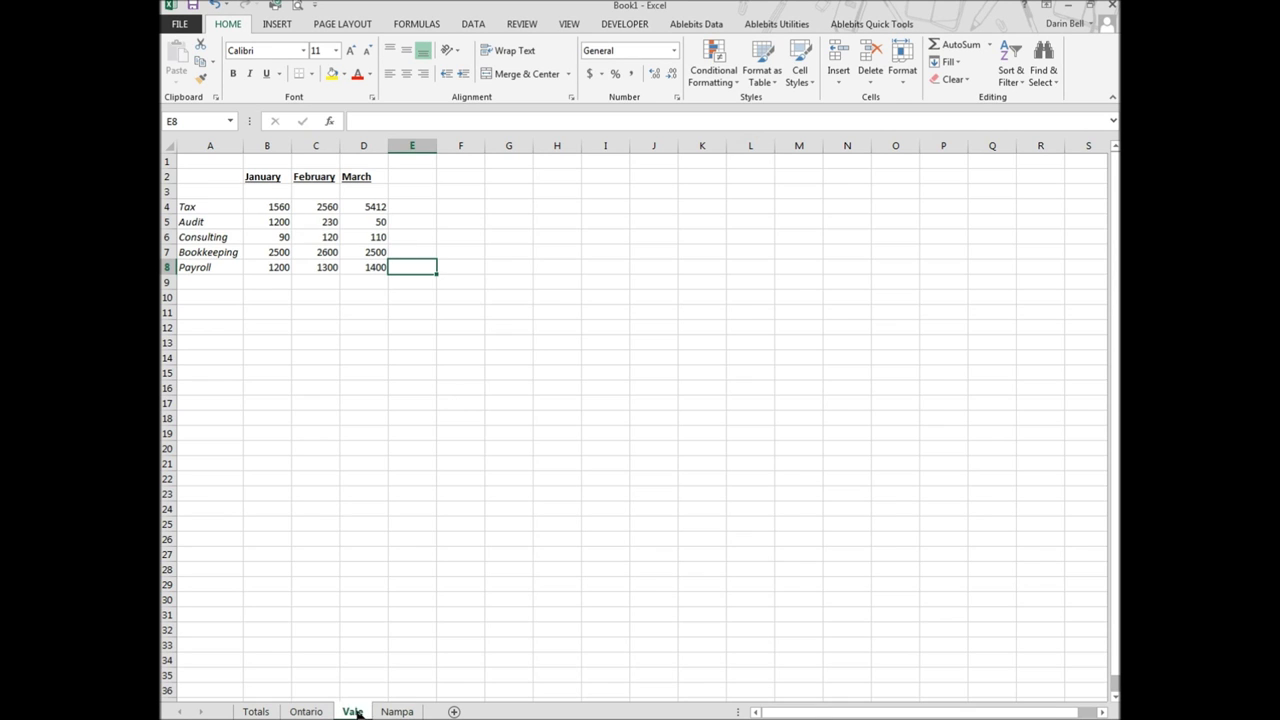
pyautogui.click(395, 711)
pyautogui.click(344, 711)
pyautogui.click(300, 711)
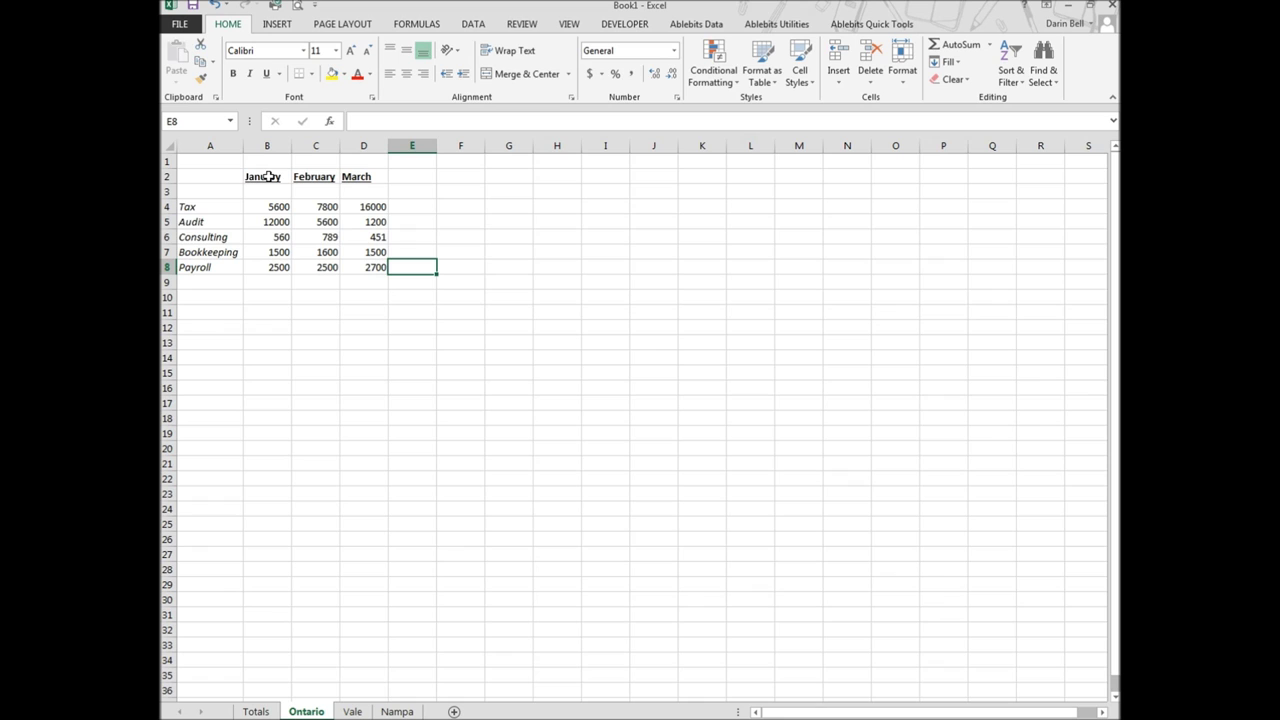
pyautogui.click(268, 176)
pyautogui.click(310, 177)
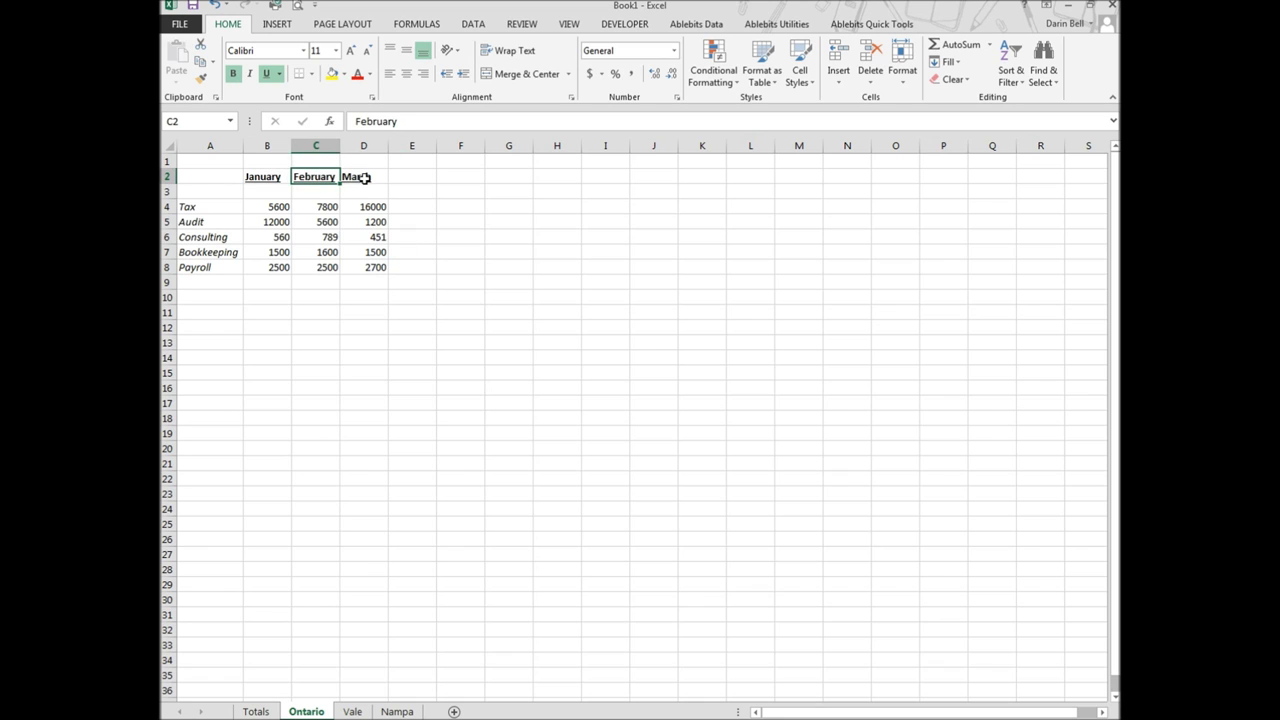
pyautogui.click(362, 177)
pyautogui.click(201, 209)
pyautogui.click(203, 237)
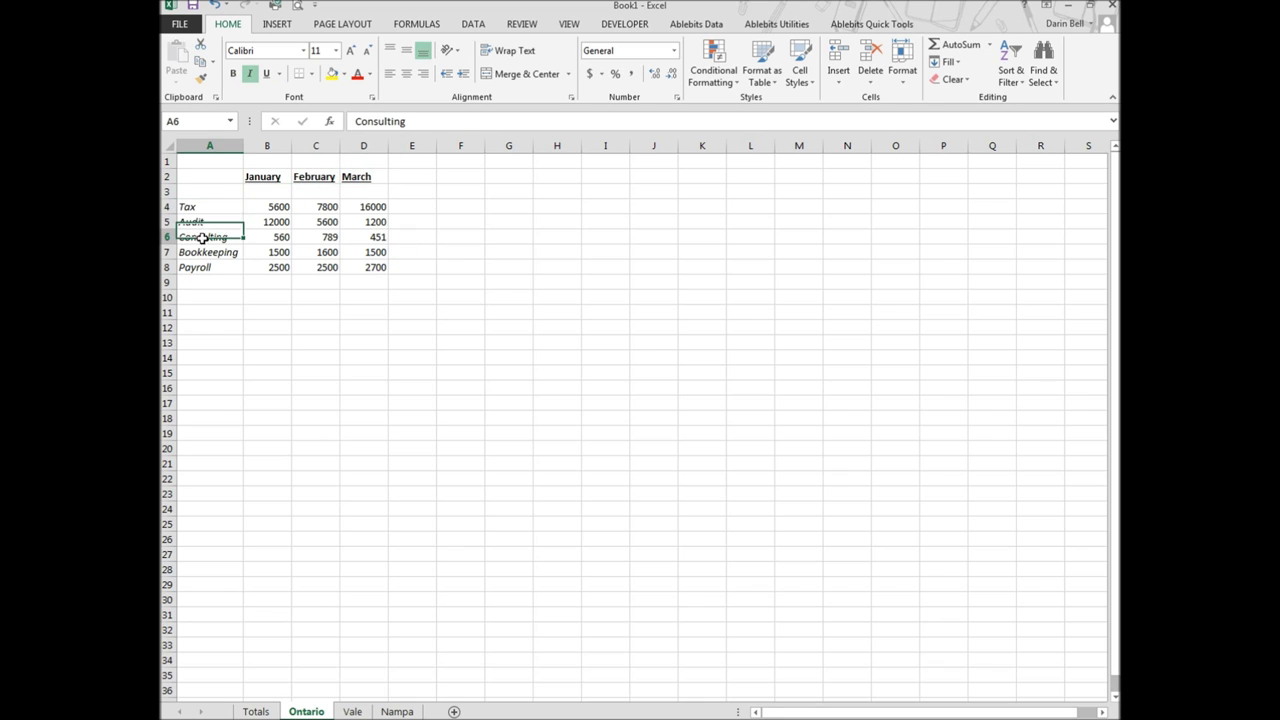
pyautogui.click(206, 268)
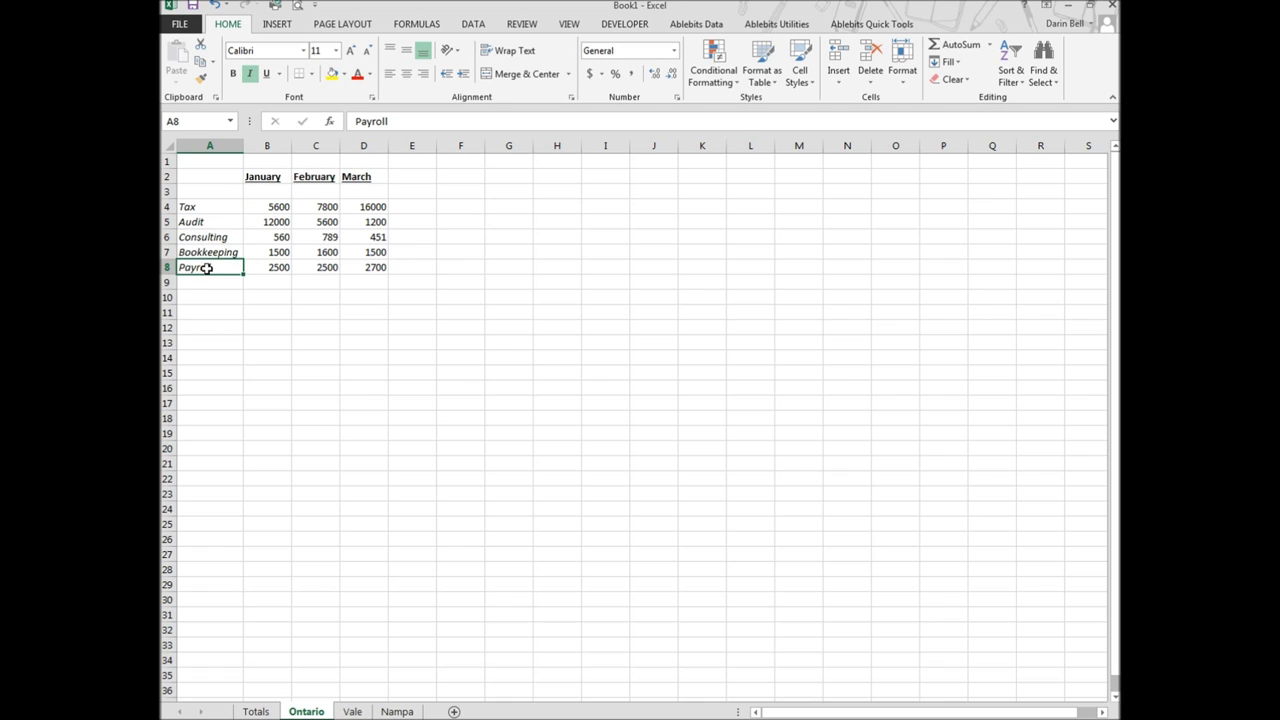
# Group the Ontario, Vale and Nampa sheets and apply the Accounting number format to B4:D8
pyautogui.click(277, 207)
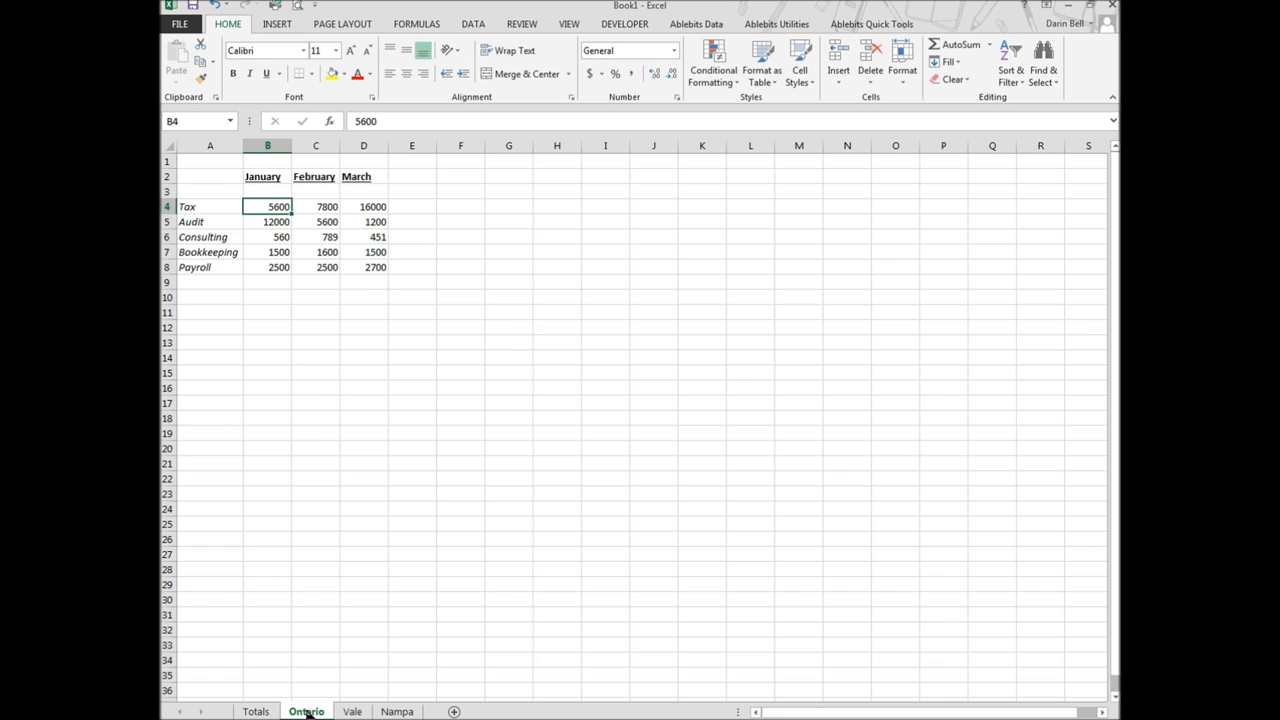
pyautogui.keyDown('ctrl'); pyautogui.click(358, 711); pyautogui.keyUp('ctrl')
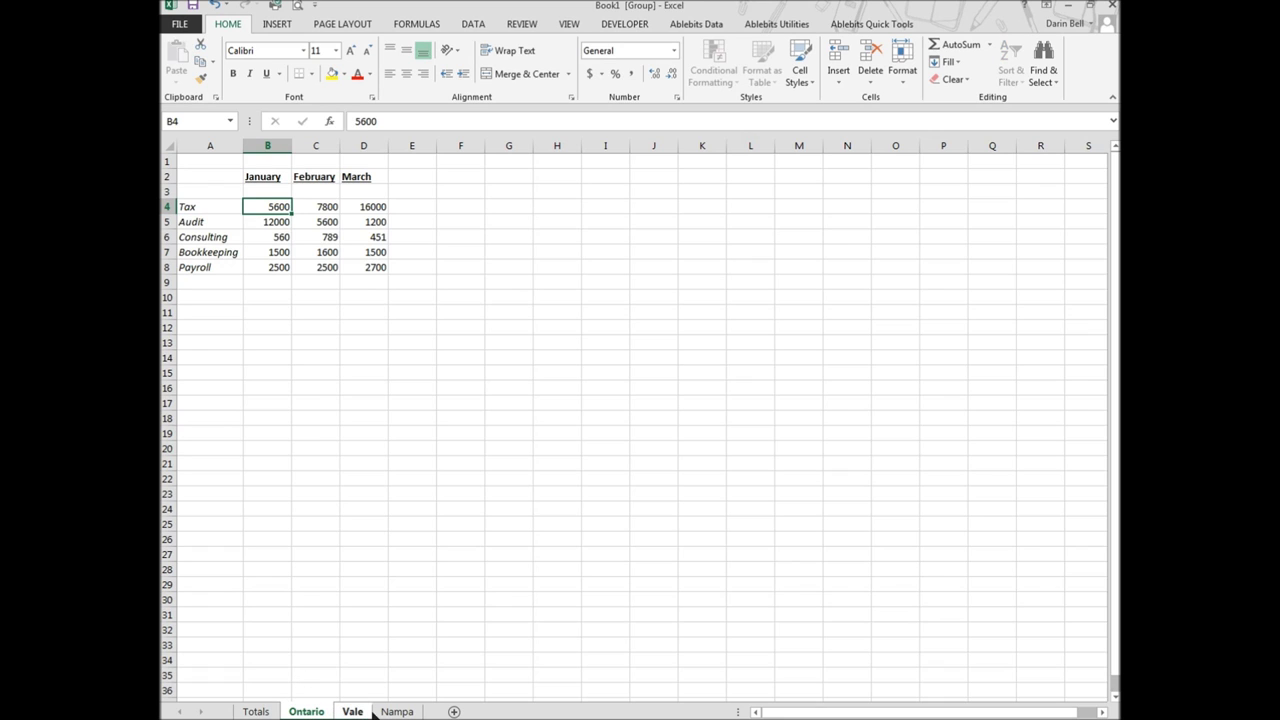
pyautogui.keyDown('ctrl'); pyautogui.click(397, 711); pyautogui.keyUp('ctrl')
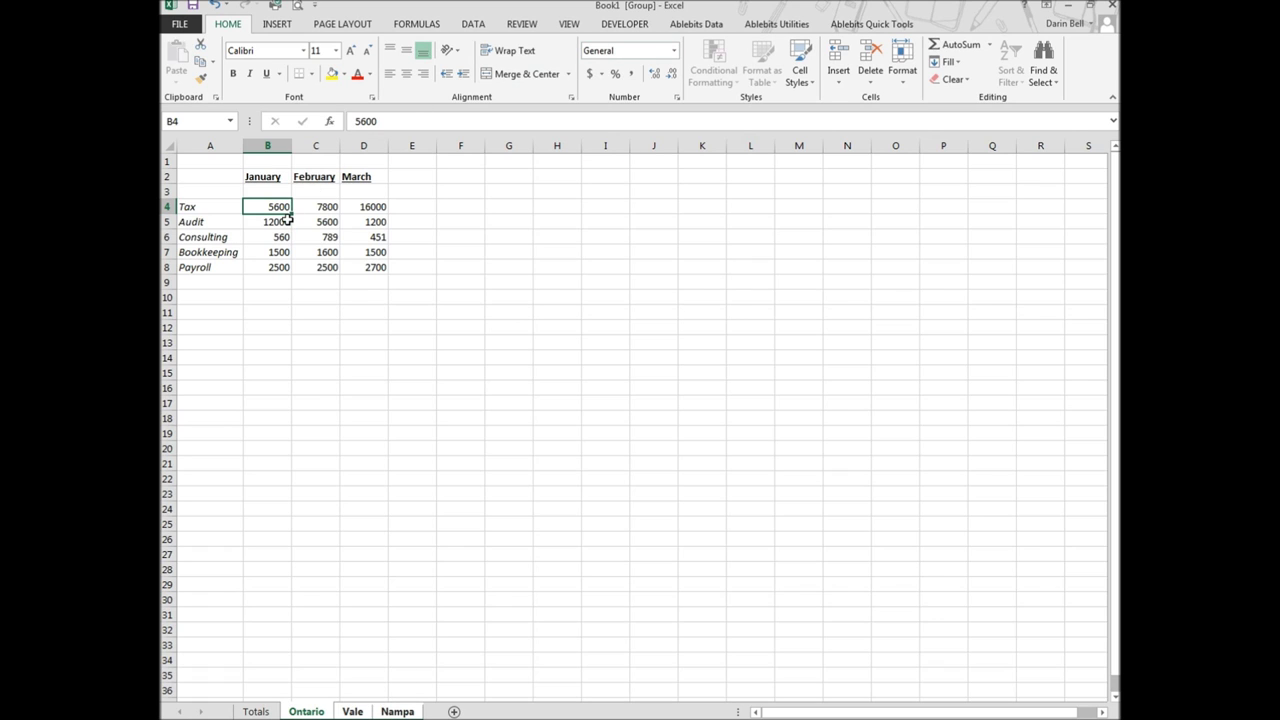
pyautogui.moveTo(271, 206); pyautogui.dragTo(372, 277)
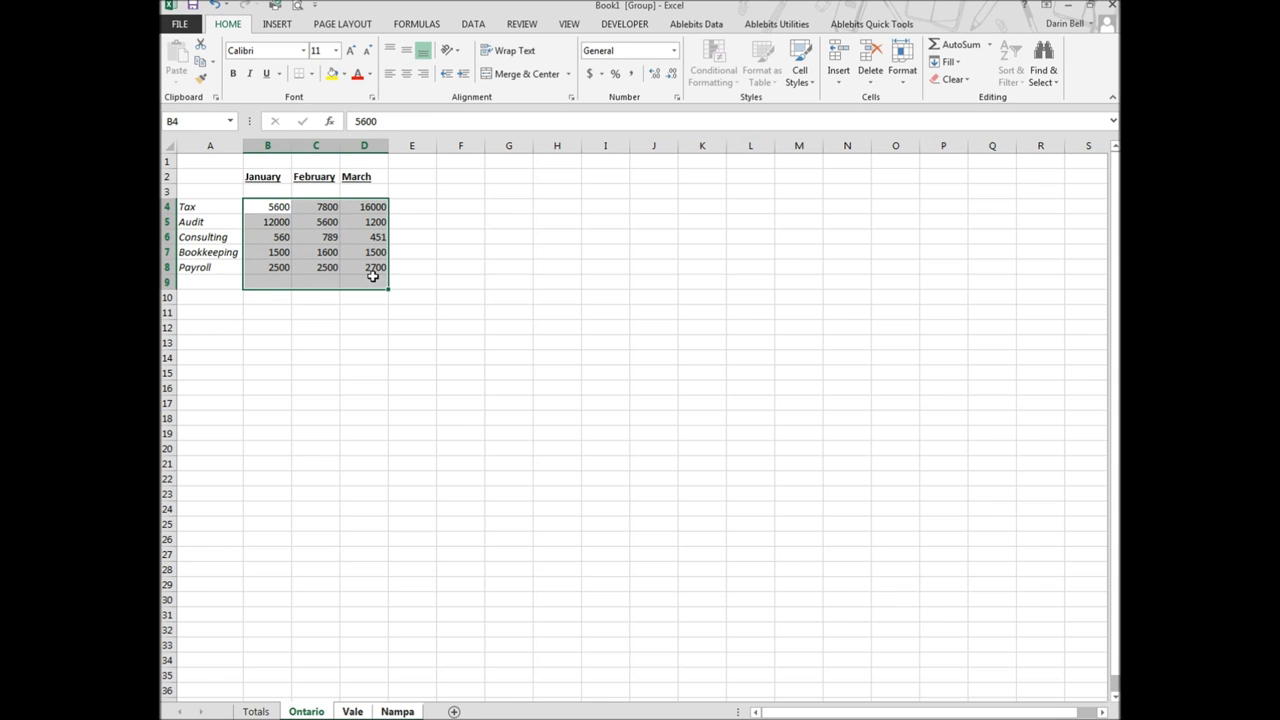
pyautogui.moveTo(264, 208); pyautogui.dragTo(374, 266)
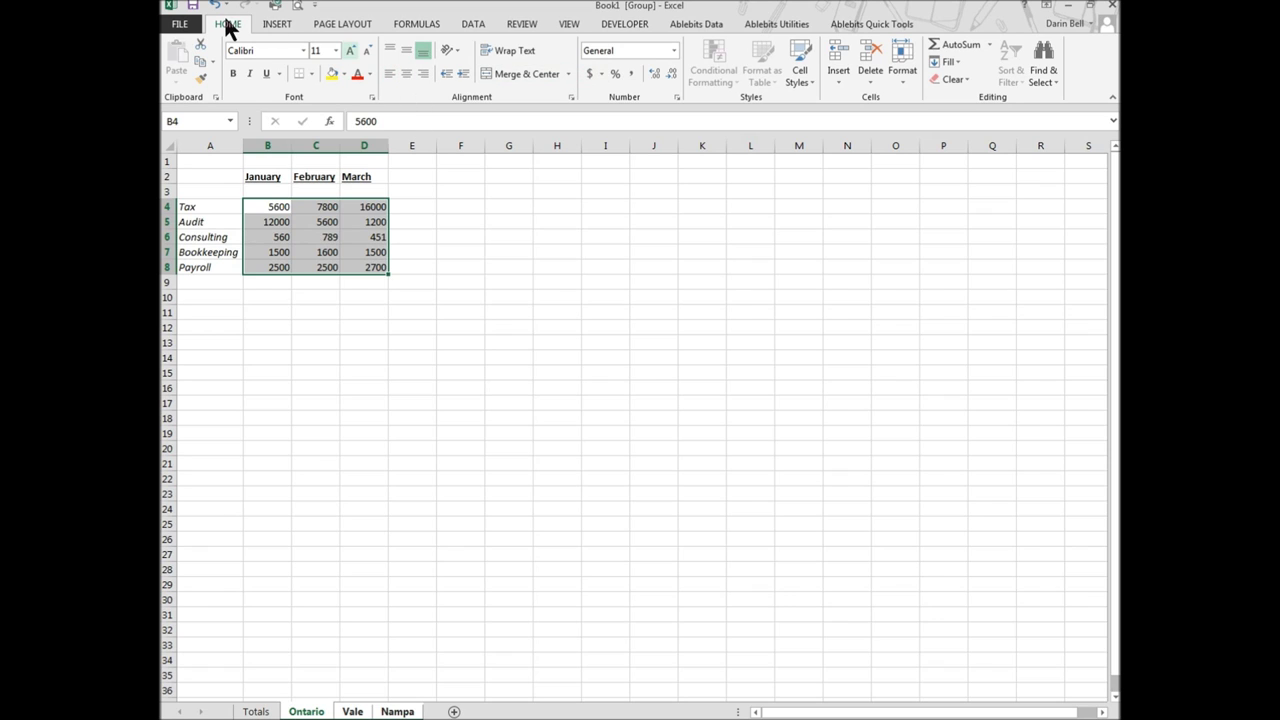
pyautogui.click(589, 72)
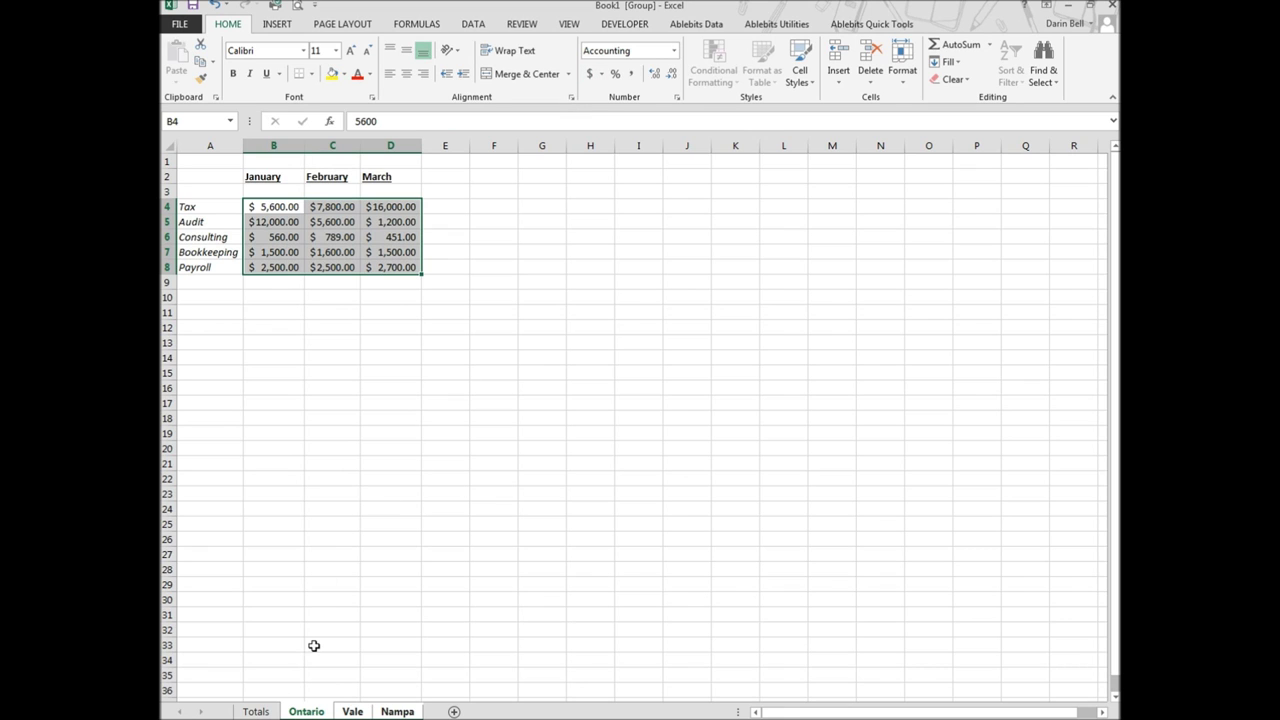
# Check the Accounting format on the Vale, Nampa and Ontario sheets, and ungroup them with Totals as the active sheet
pyautogui.click(356, 710)
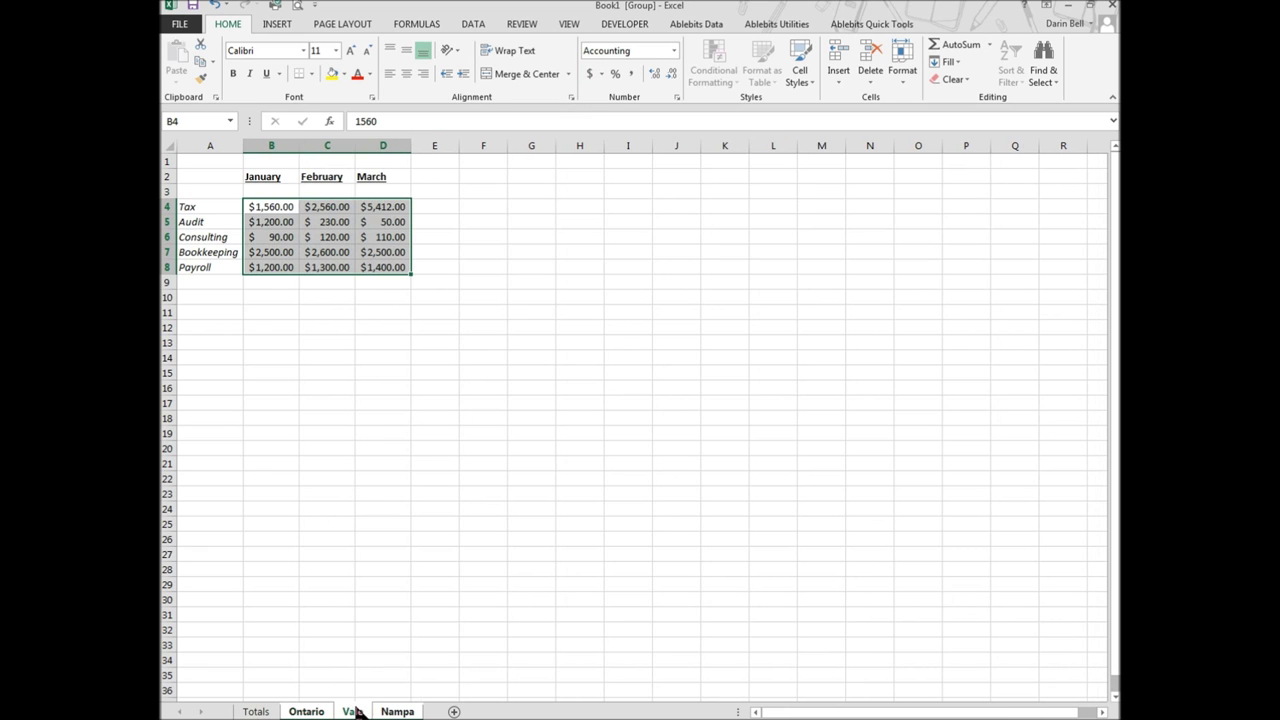
pyautogui.click(395, 711)
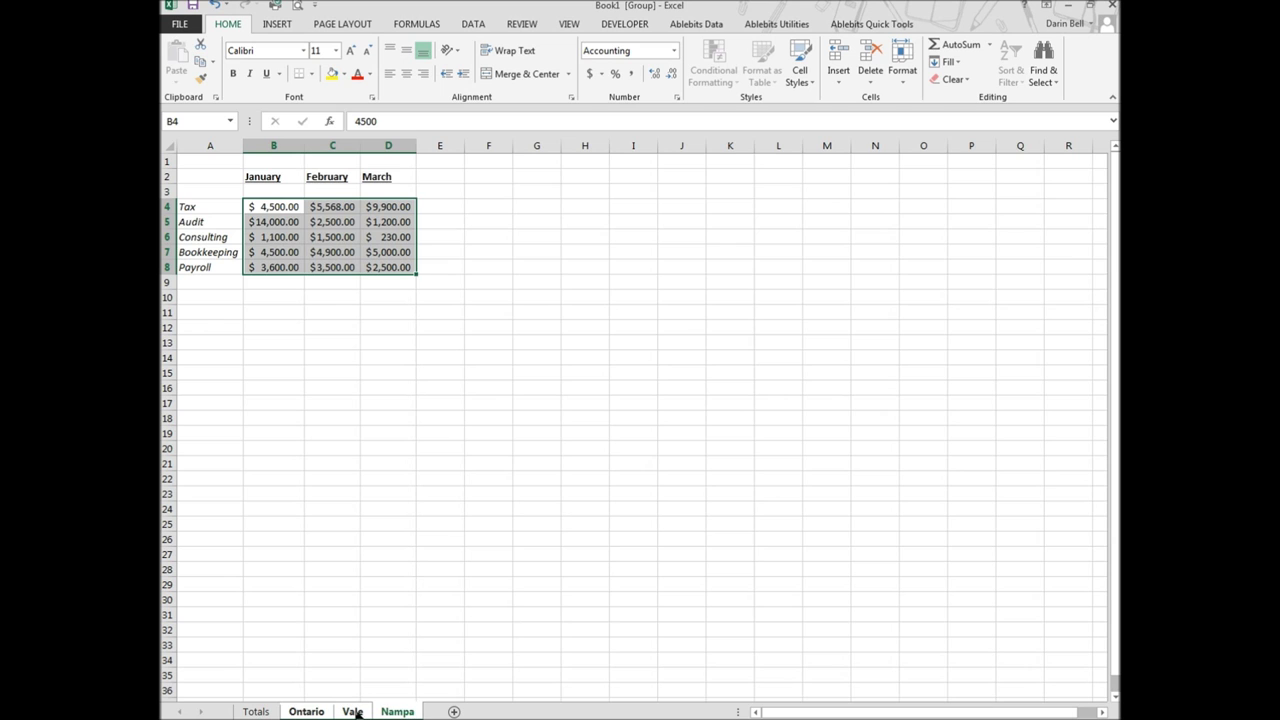
pyautogui.click(307, 711)
pyautogui.click(258, 711)
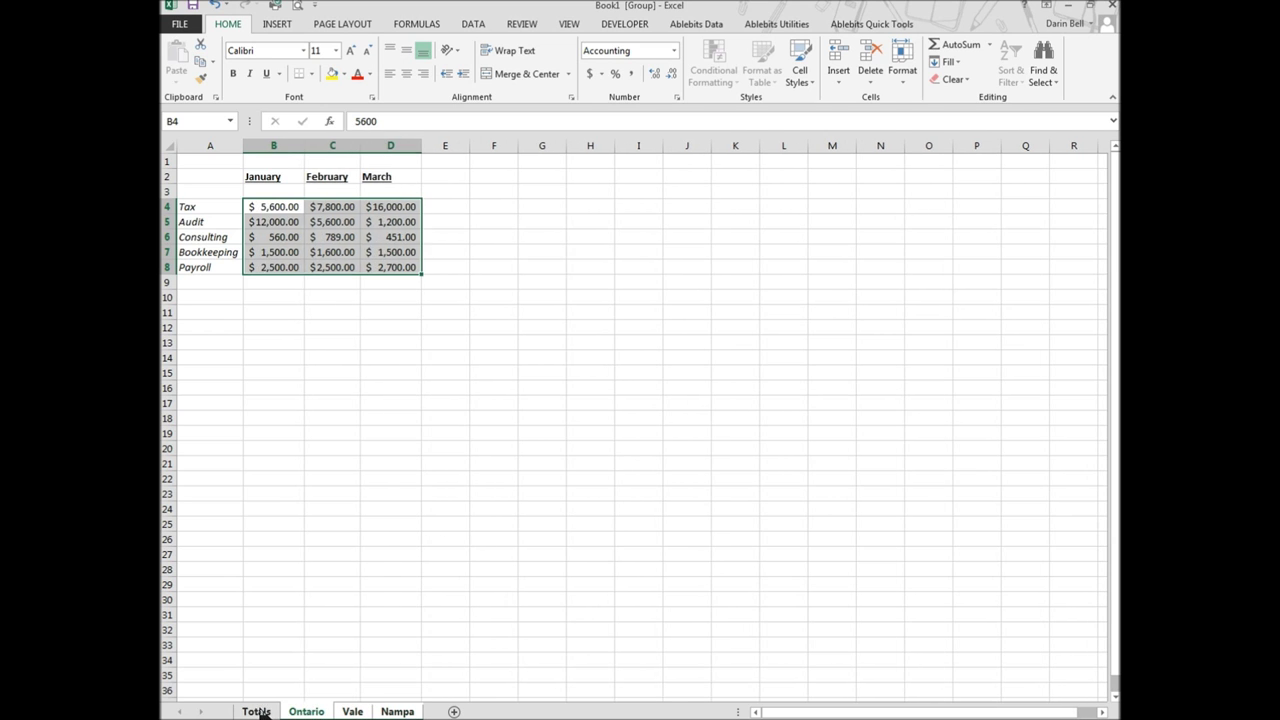
pyautogui.click(258, 711)
pyautogui.click(315, 711)
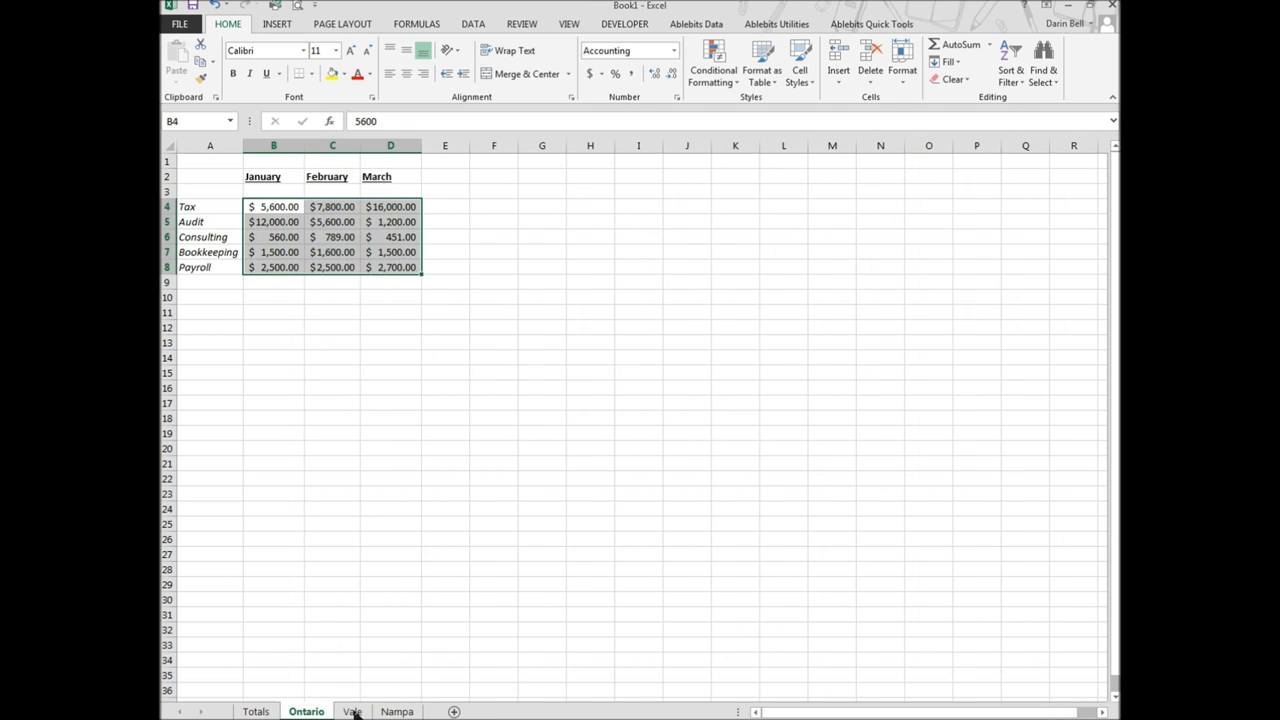
pyautogui.click(395, 711)
pyautogui.click(352, 711)
pyautogui.click(306, 711)
pyautogui.click(256, 711)
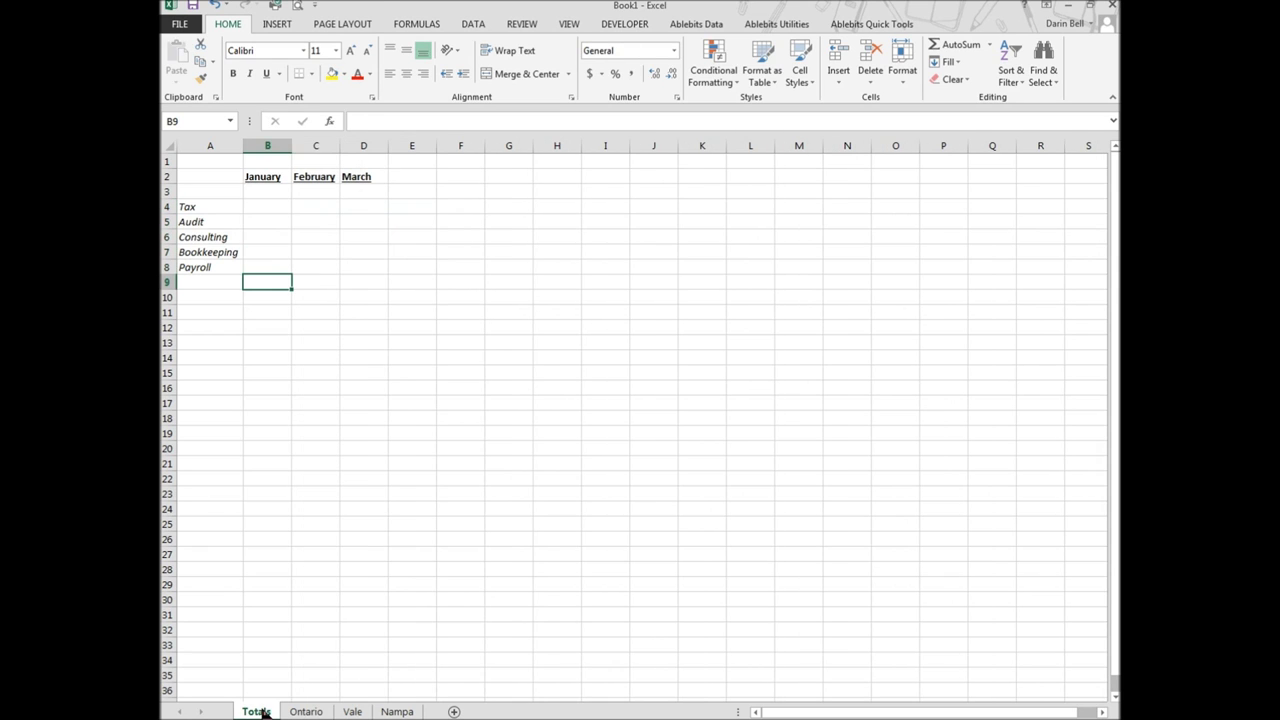
# Enter the formula =Ontario!B4+Vale!B4+Nampa!B4 in the January Tax cell B4 of the Totals sheet
pyautogui.click(264, 205)
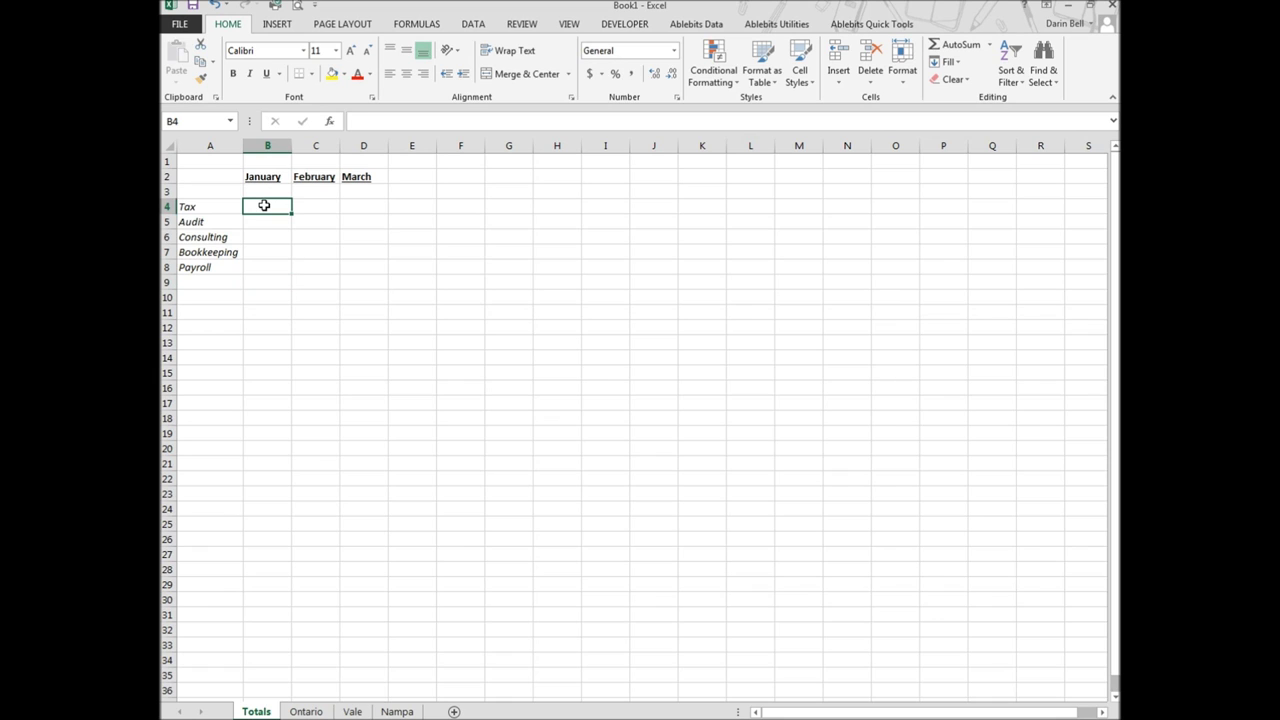
pyautogui.click(182, 204)
pyautogui.click(255, 177)
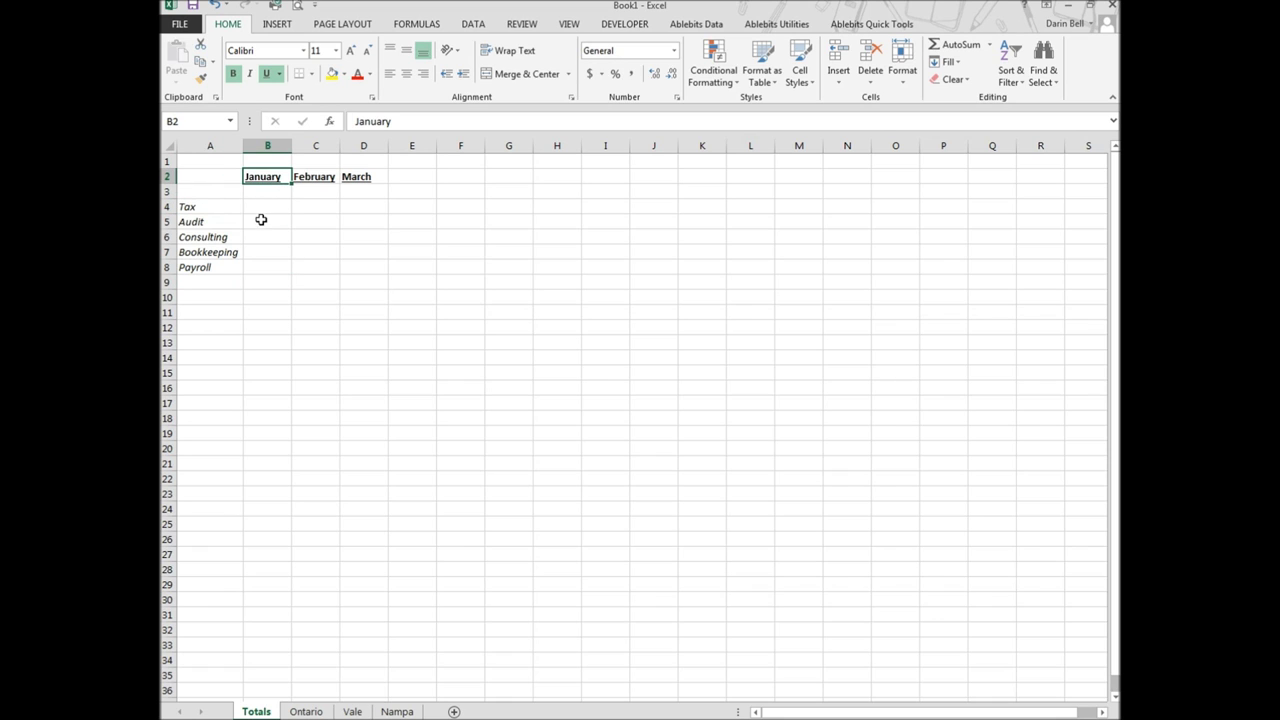
pyautogui.click(270, 207)
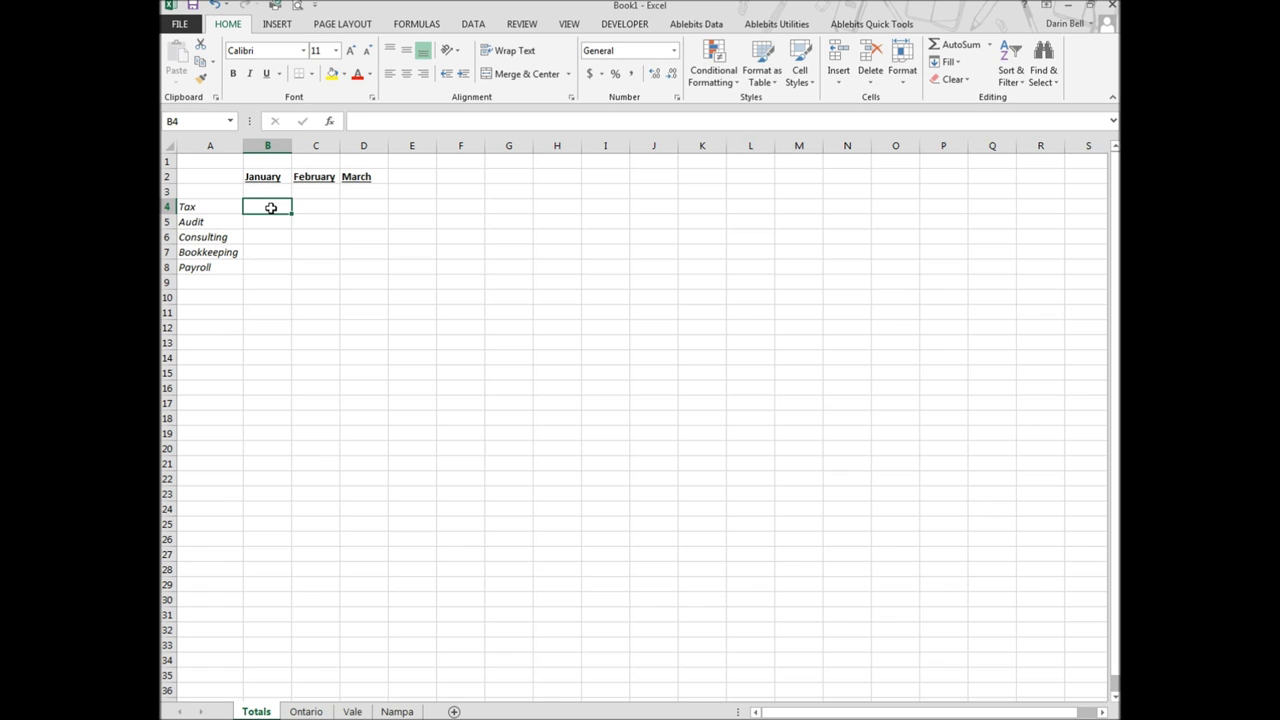
pyautogui.write('=')
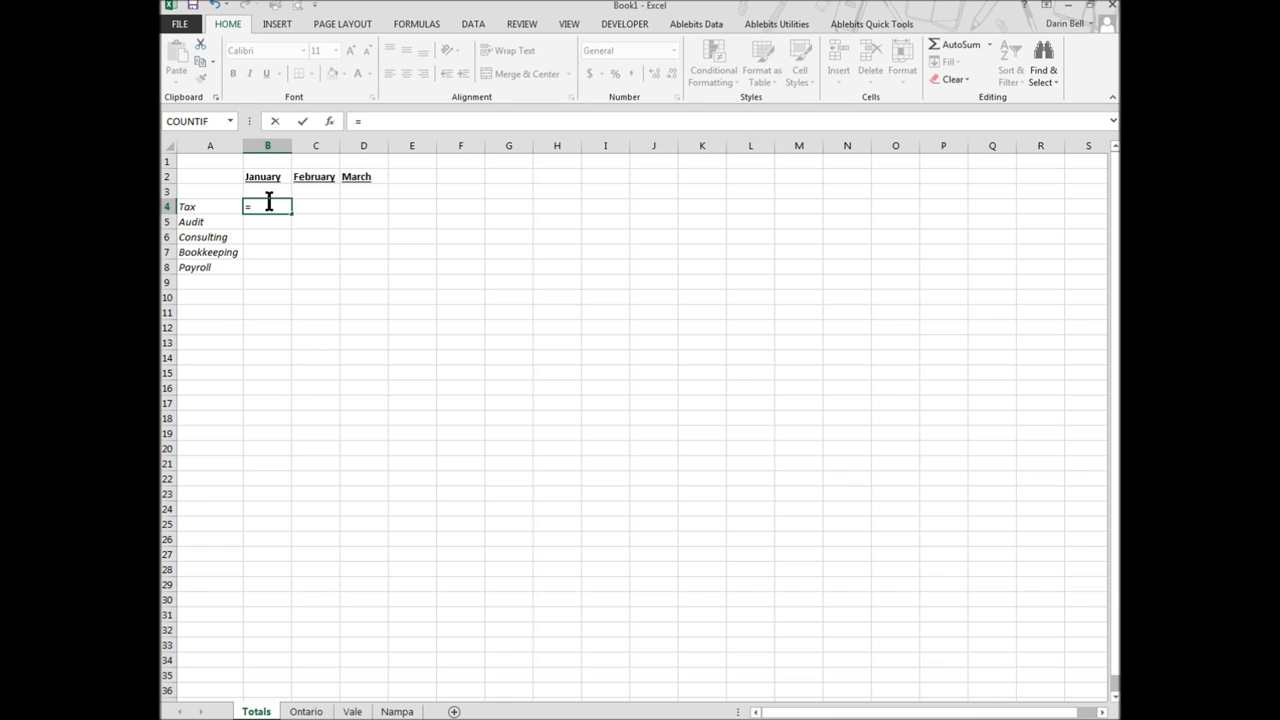
pyautogui.click(313, 711)
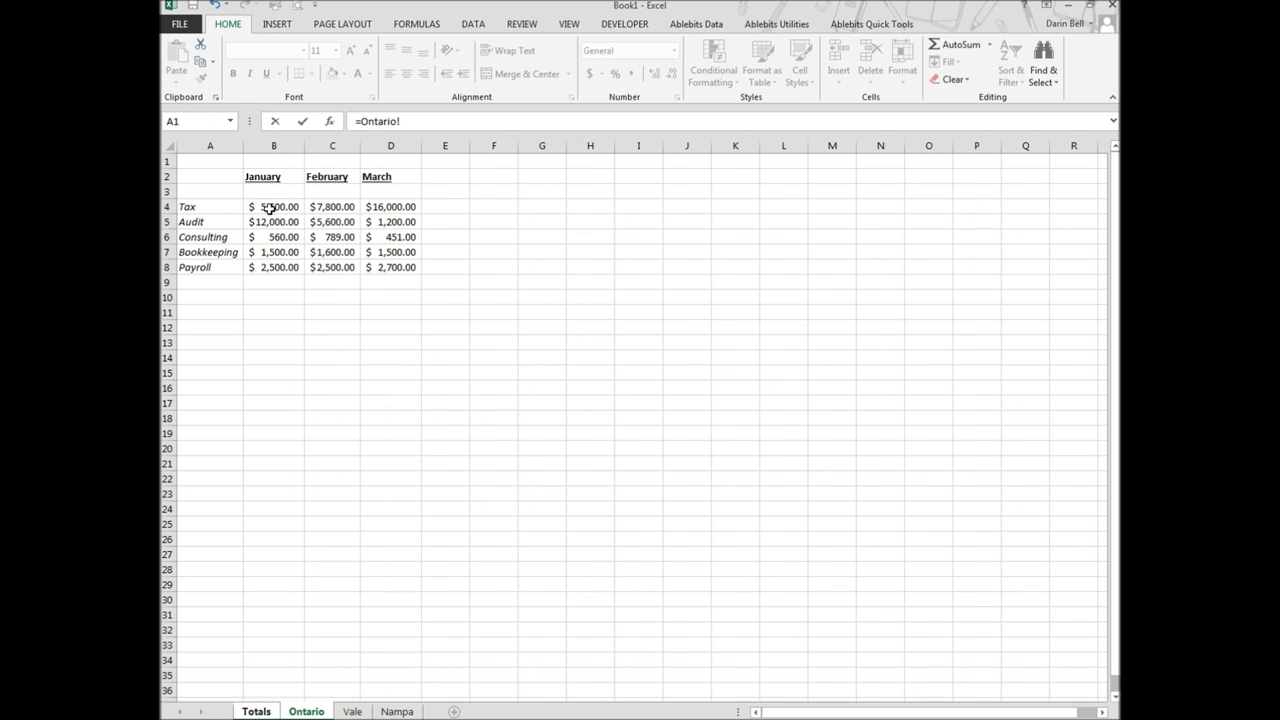
pyautogui.click(270, 208)
pyautogui.write('+')
pyautogui.click(352, 711)
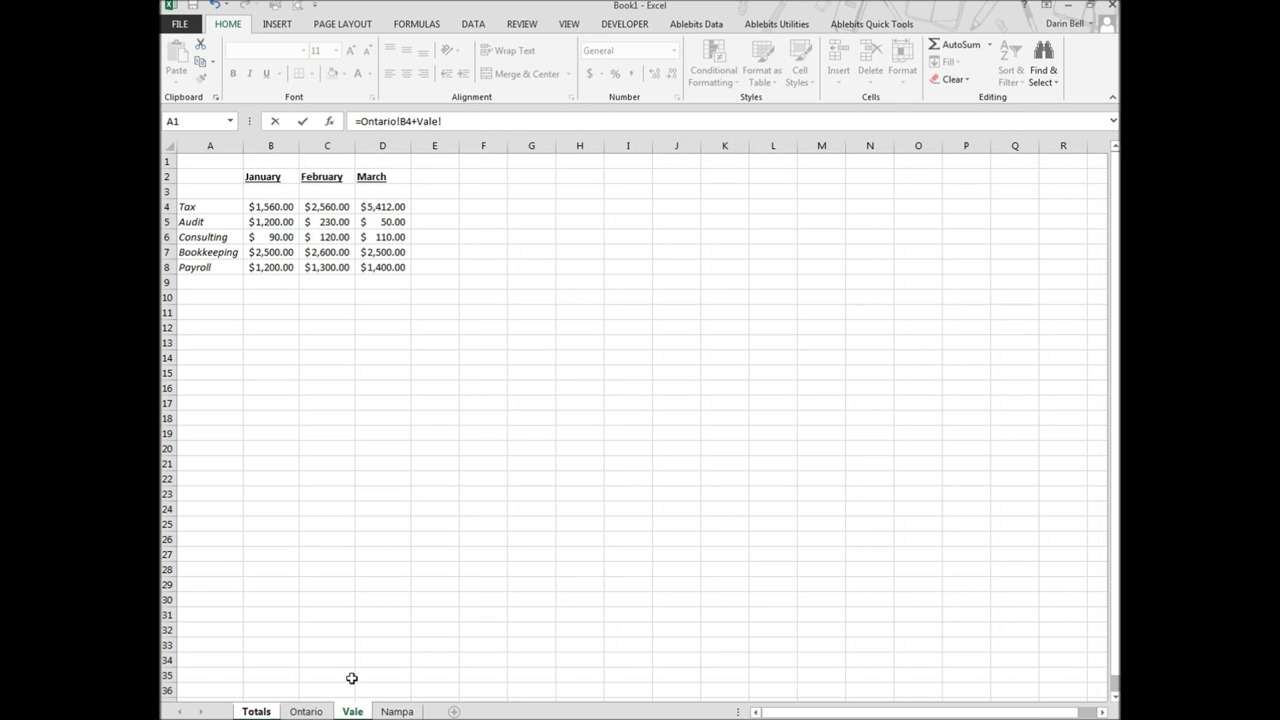
pyautogui.click(277, 206)
pyautogui.write('+')
pyautogui.click(397, 711)
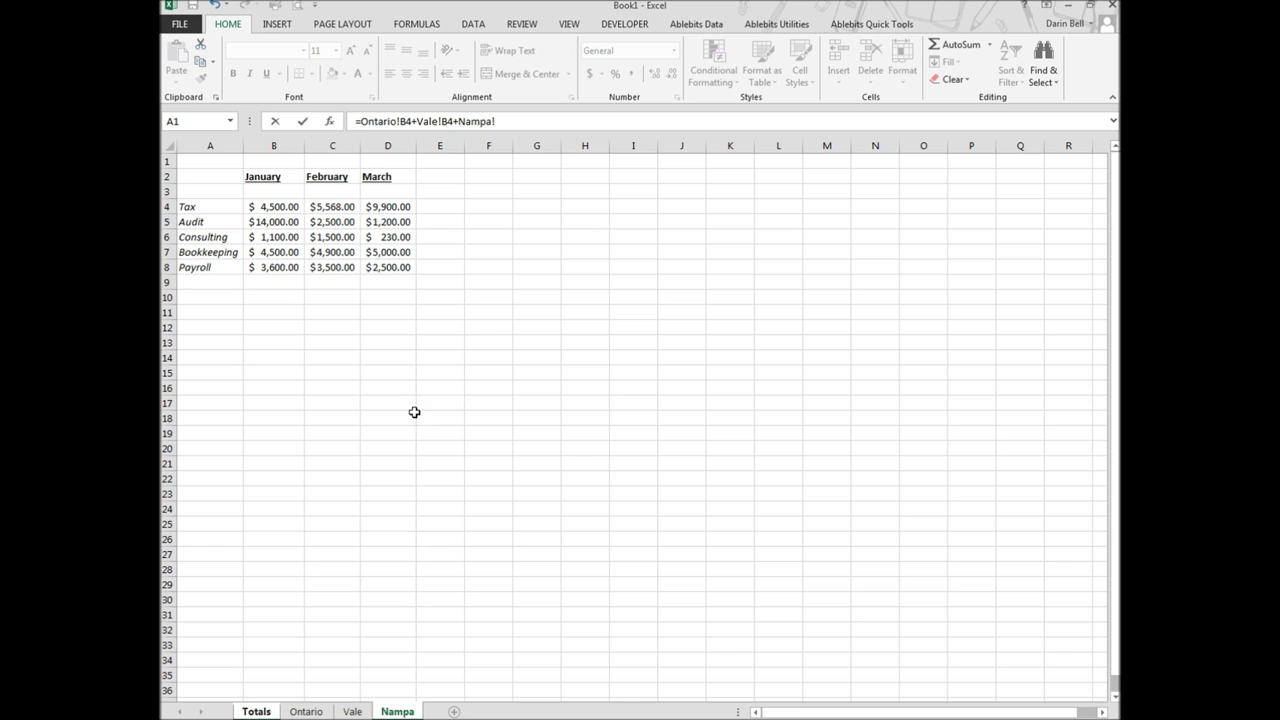
pyautogui.click(263, 206)
pyautogui.press('Return')
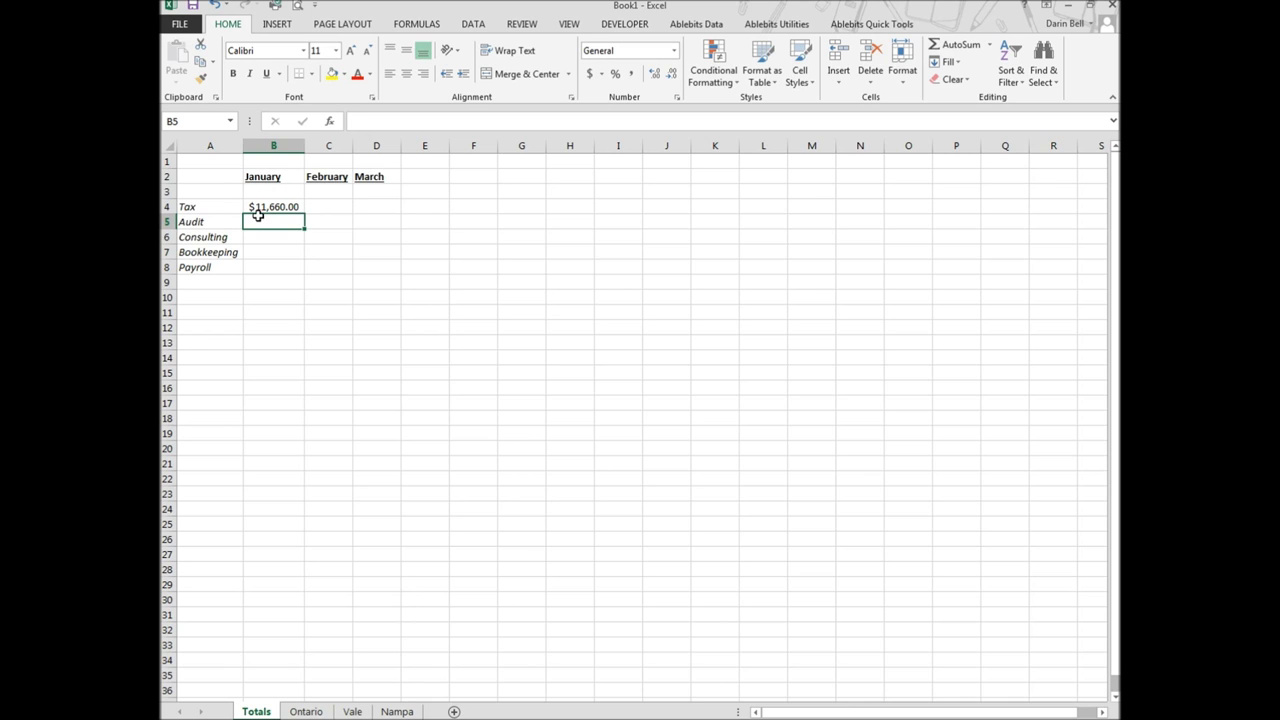
# Fill the January Tax formula from B4 across to the February and March cells C4 and D4
pyautogui.click(275, 205)
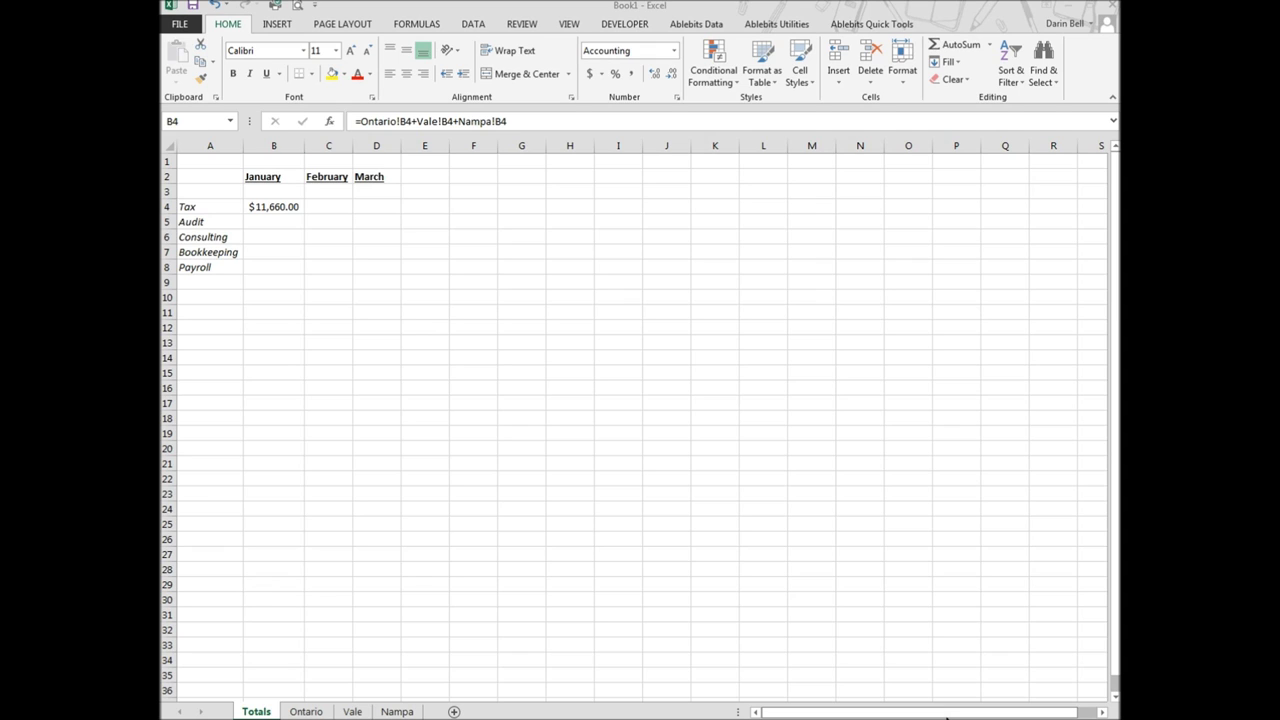
pyautogui.click(285, 206)
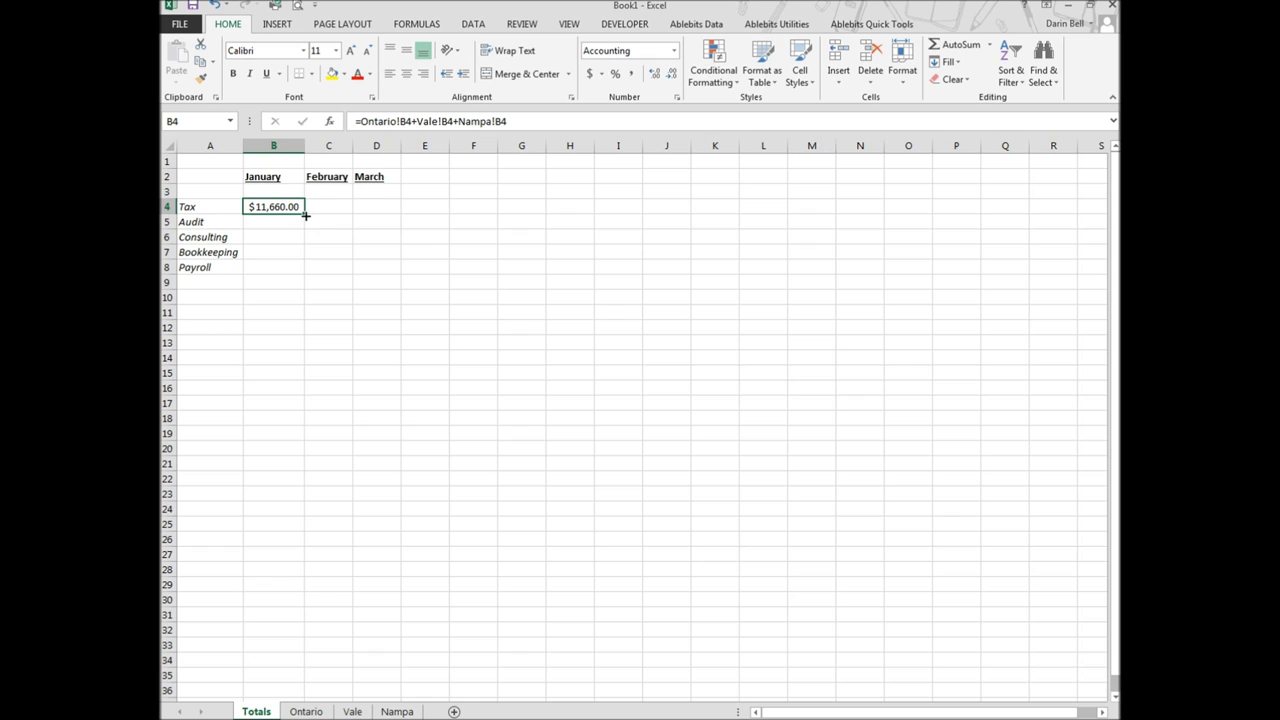
pyautogui.moveTo(307, 213); pyautogui.dragTo(406, 219)
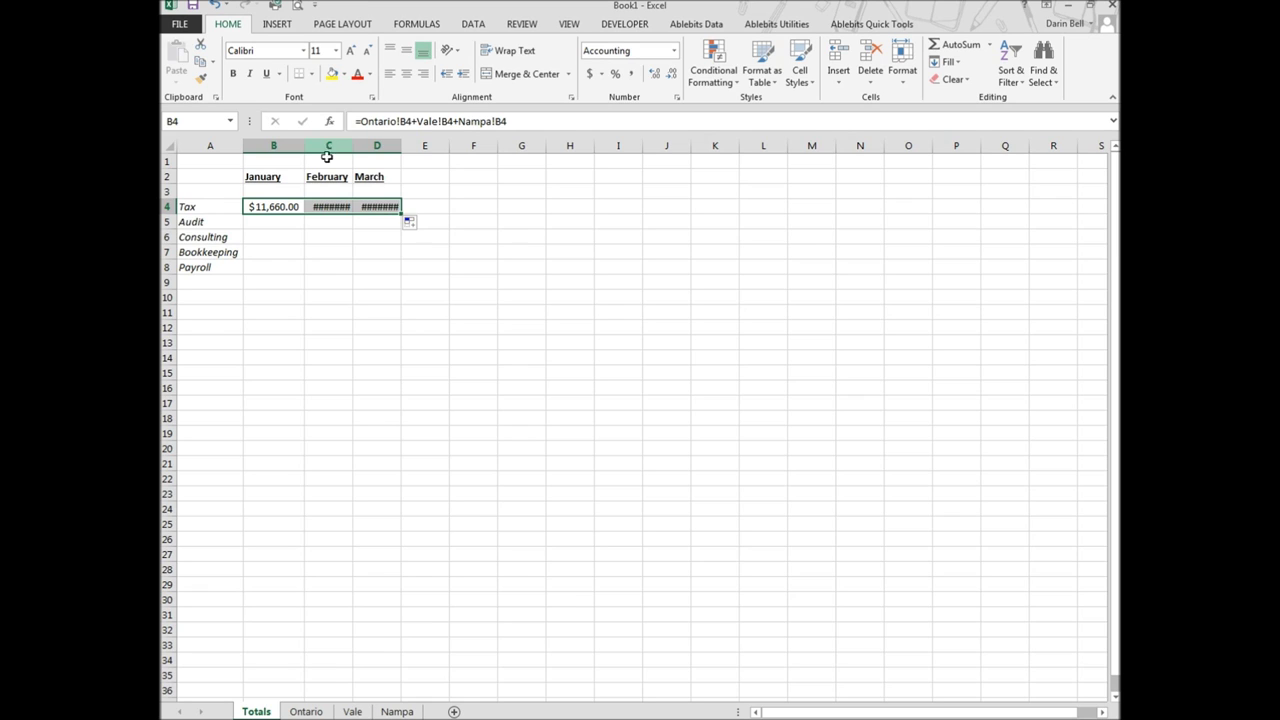
# Widen the February and March columns C and D on the Totals sheet to fit their amounts
pyautogui.click(327, 163)
pyautogui.click(348, 152)
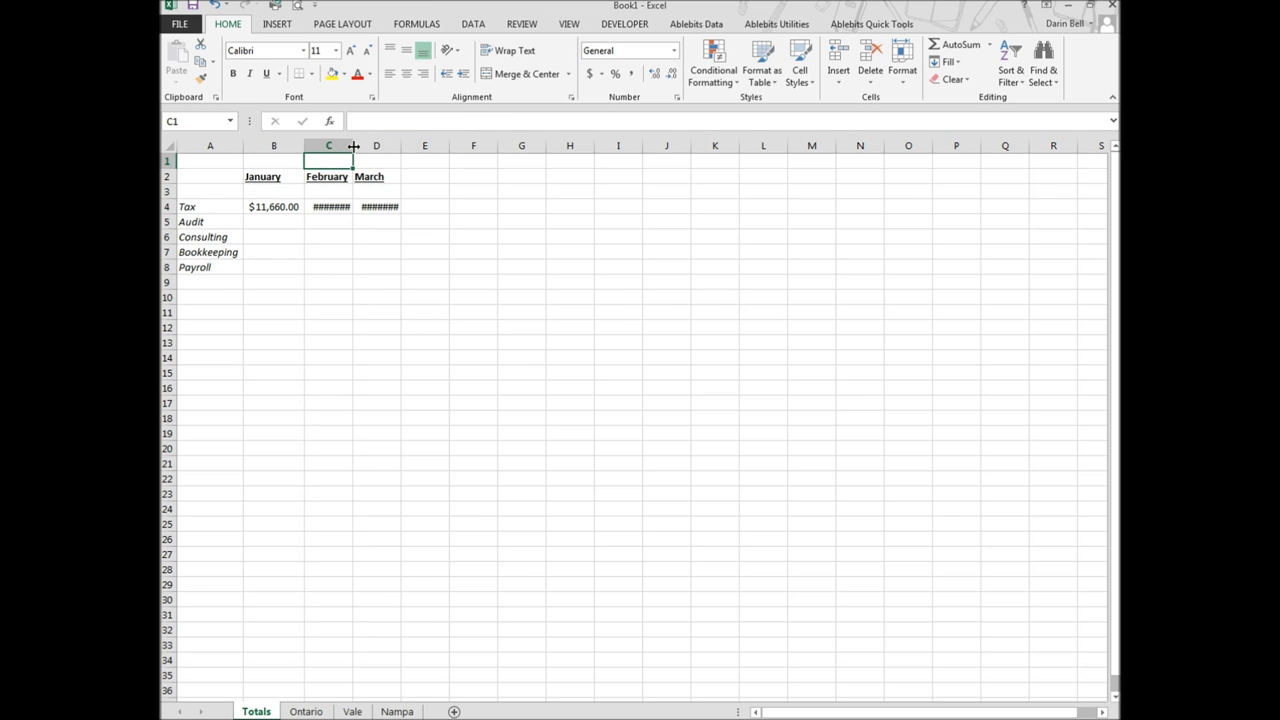
pyautogui.doubleClick(353, 146)
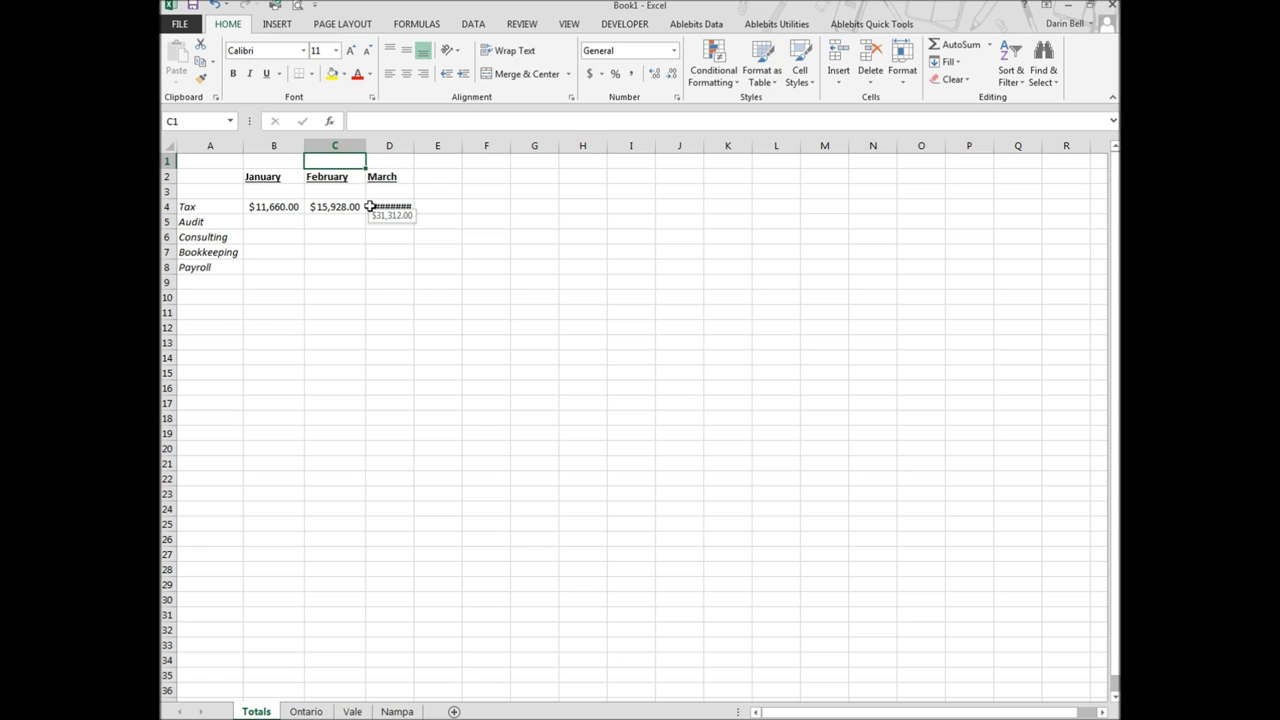
pyautogui.click(414, 145)
pyautogui.moveTo(414, 145); pyautogui.dragTo(426, 145)
pyautogui.click(408, 145)
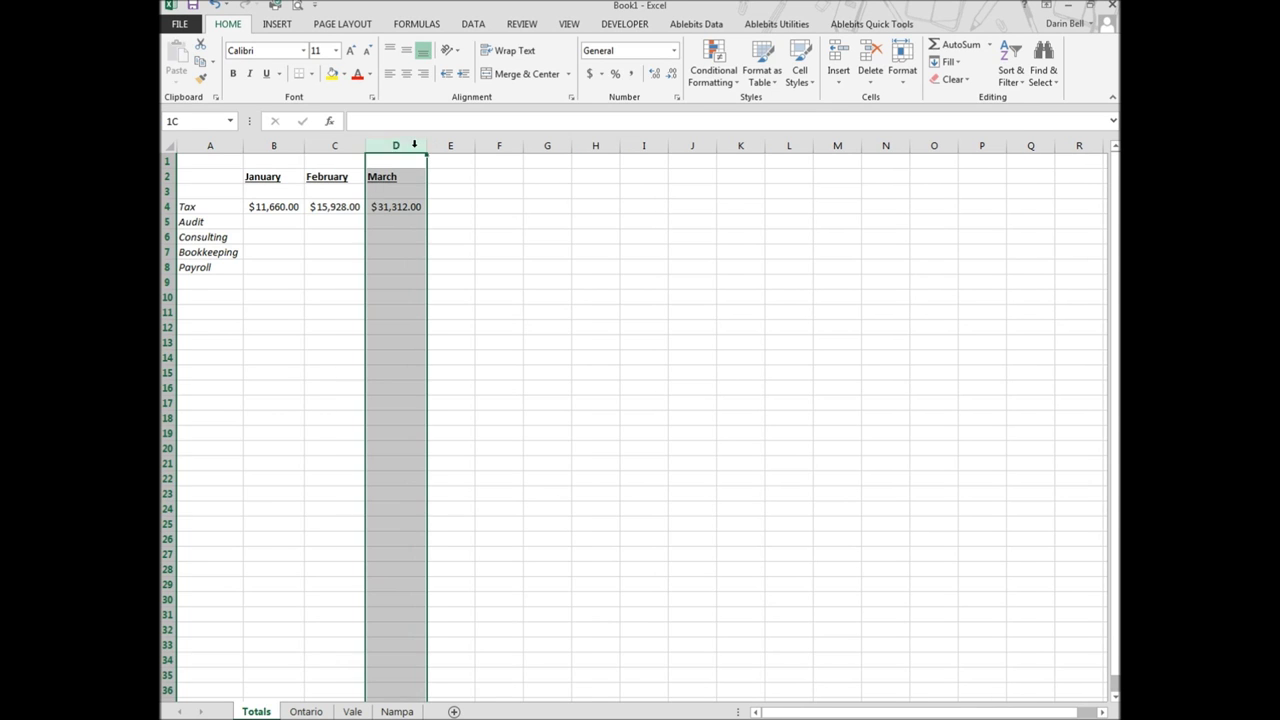
pyautogui.click(316, 223)
# Fill the January Tax formula in B4 down through Payroll in B8, and extend B4:B8 across to the March column D
pyautogui.click(276, 207)
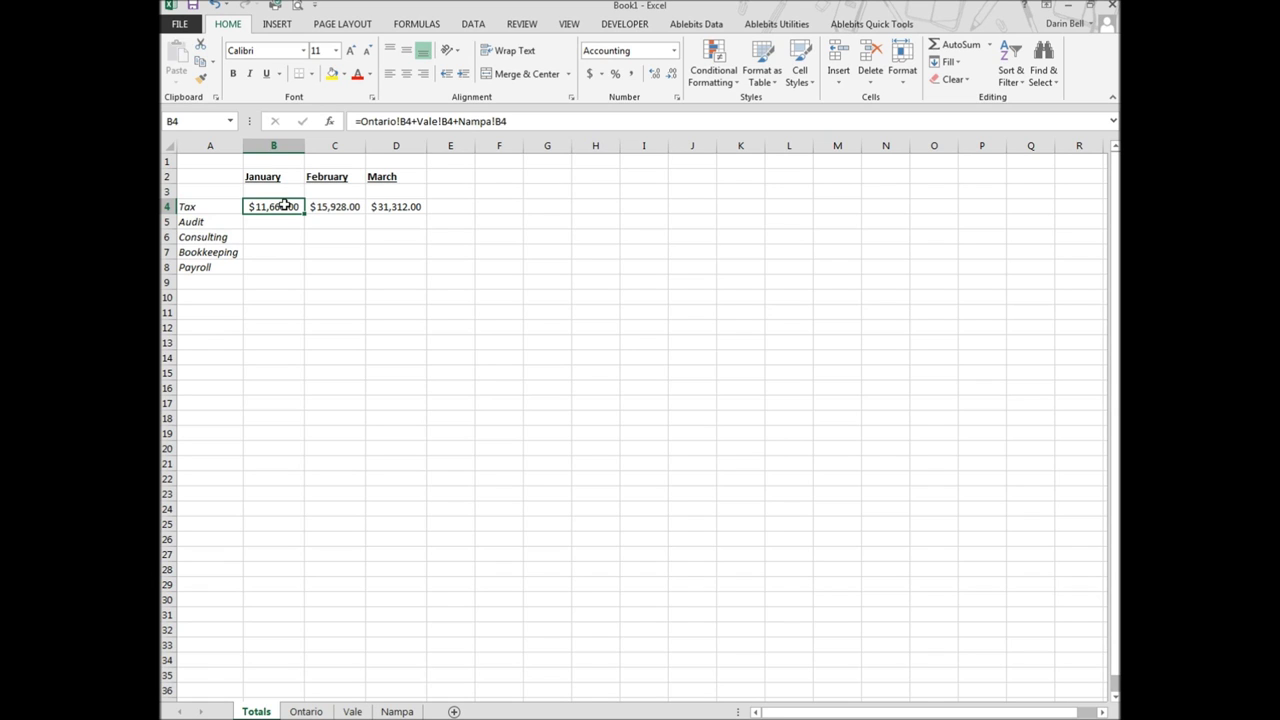
pyautogui.moveTo(280, 206); pyautogui.dragTo(281, 268)
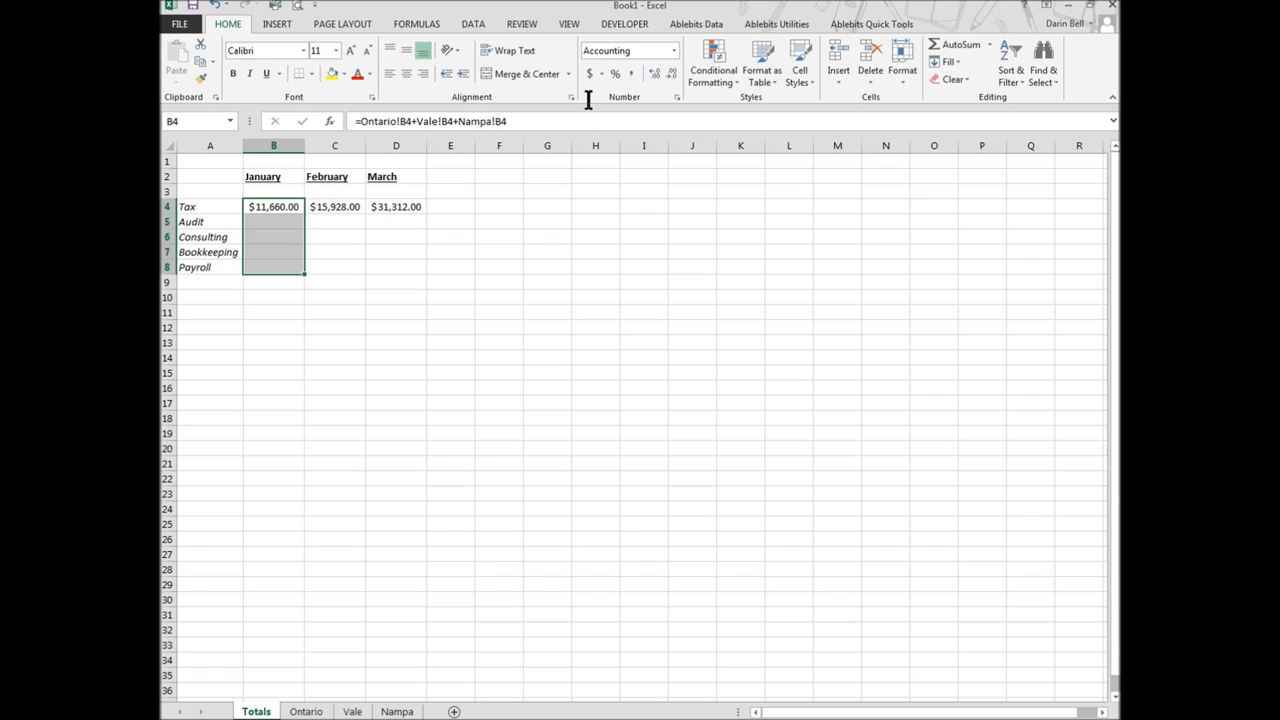
pyautogui.click(956, 62)
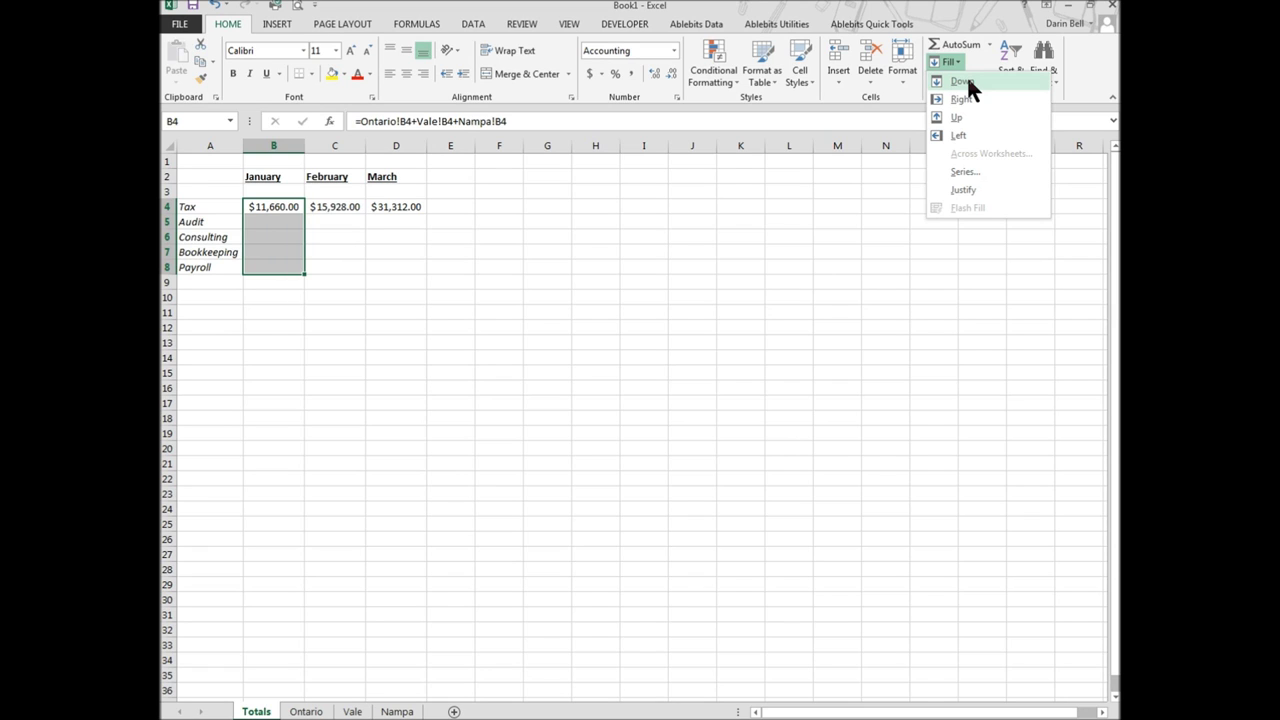
pyautogui.click(968, 81)
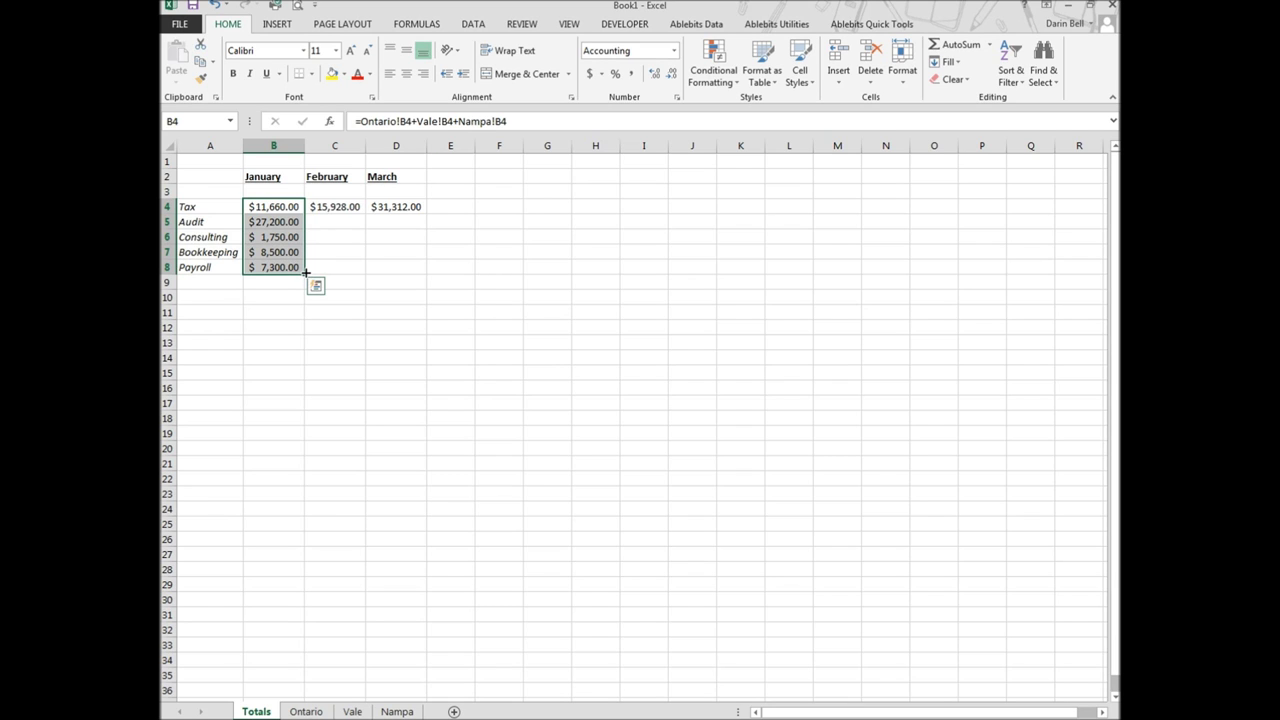
pyautogui.moveTo(306, 272); pyautogui.dragTo(413, 277)
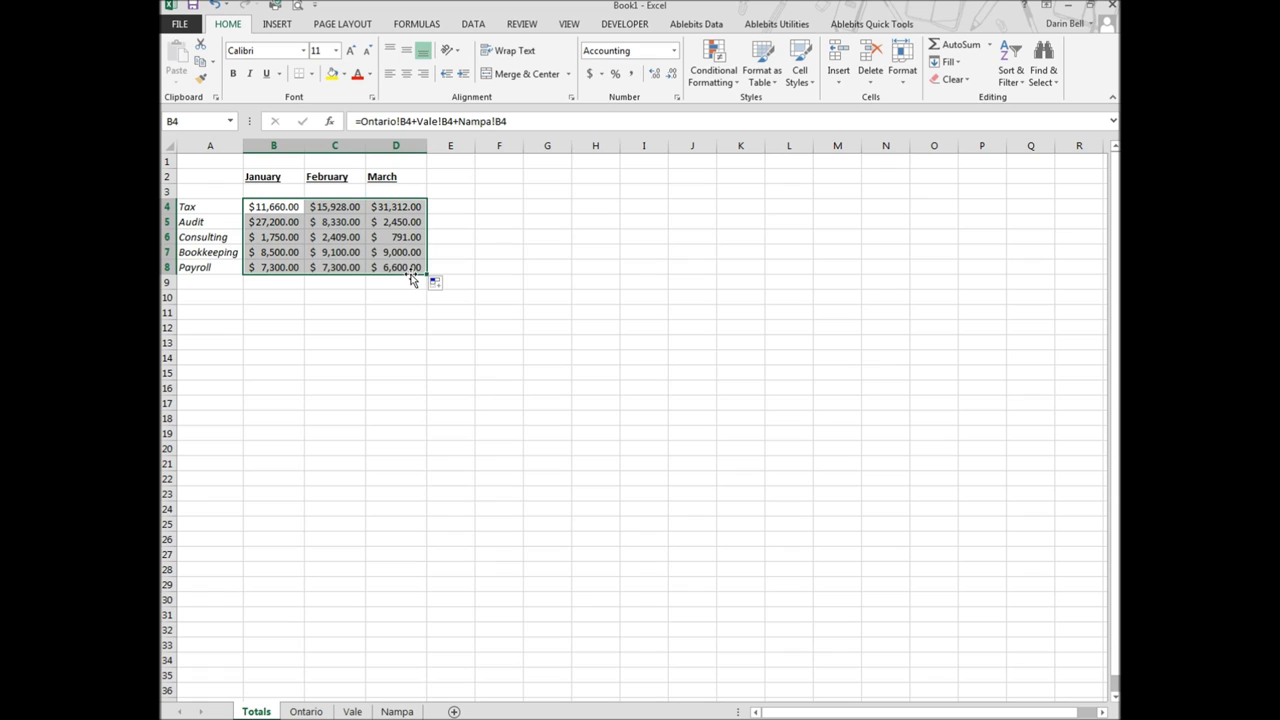
# Enter the row label "Grand Total:" in cell A10 of the Totals sheet
pyautogui.click(268, 298)
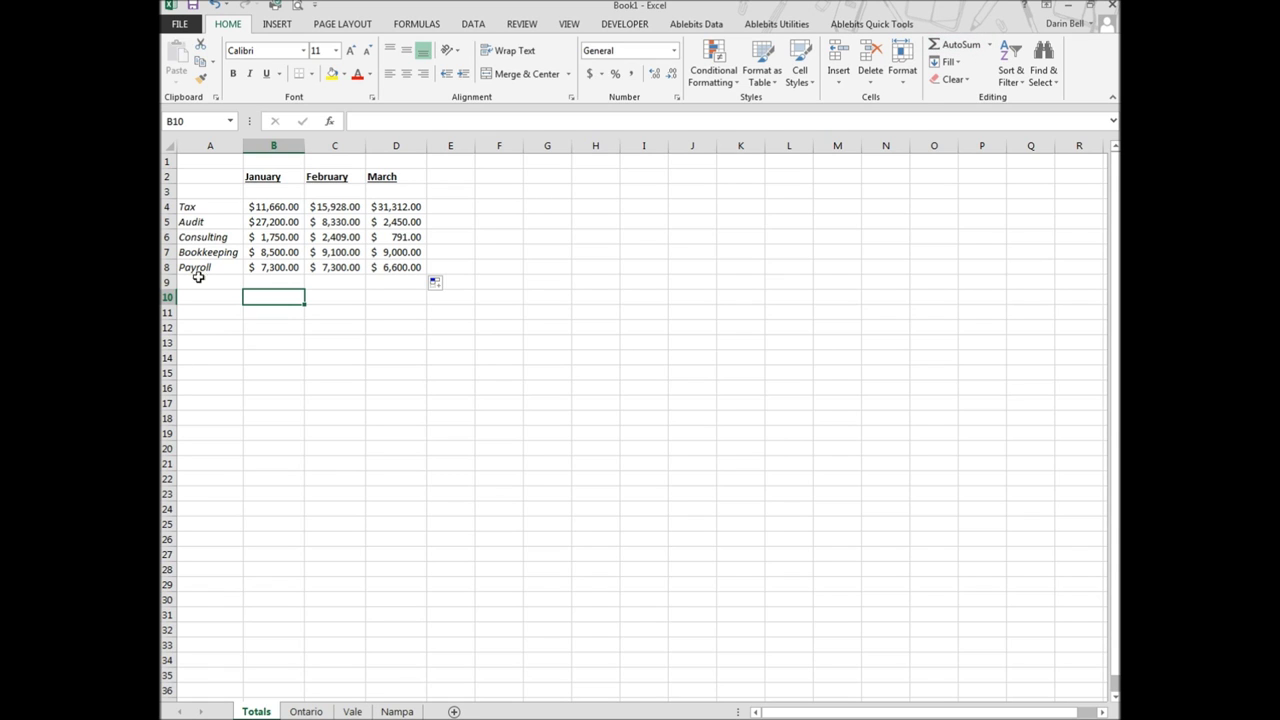
pyautogui.click(205, 309)
pyautogui.click(223, 294)
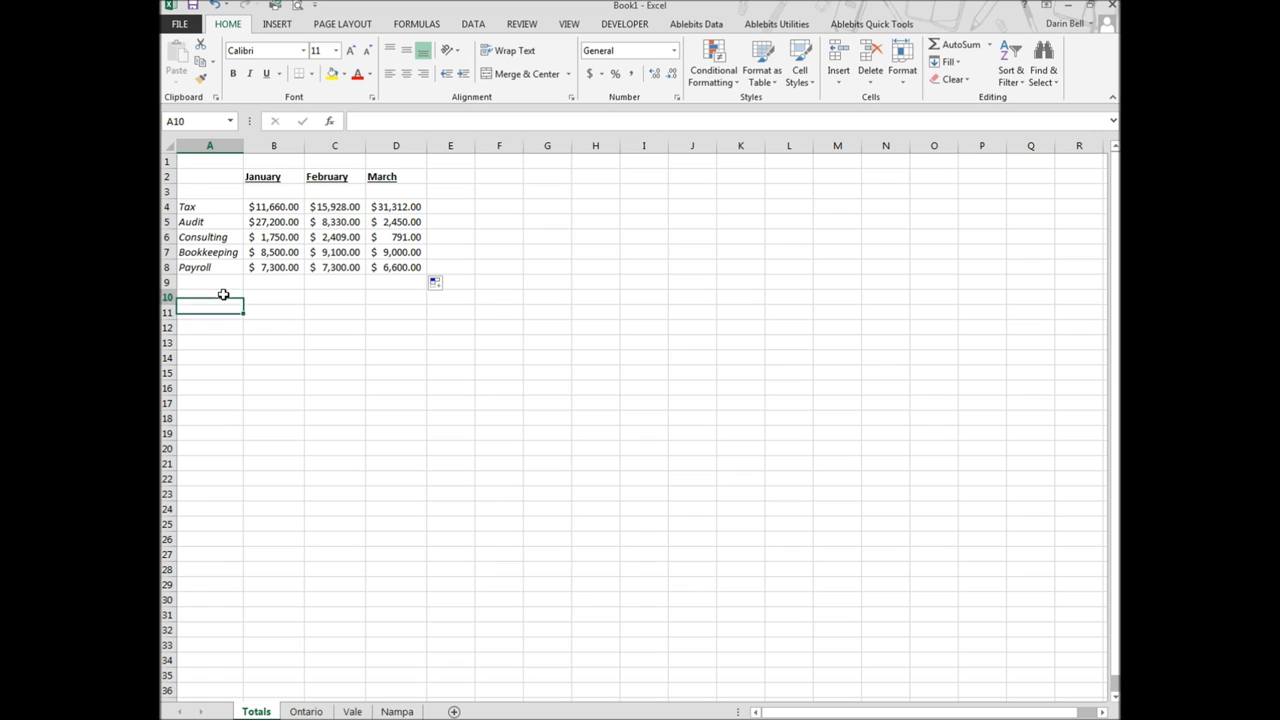
pyautogui.write('ra')
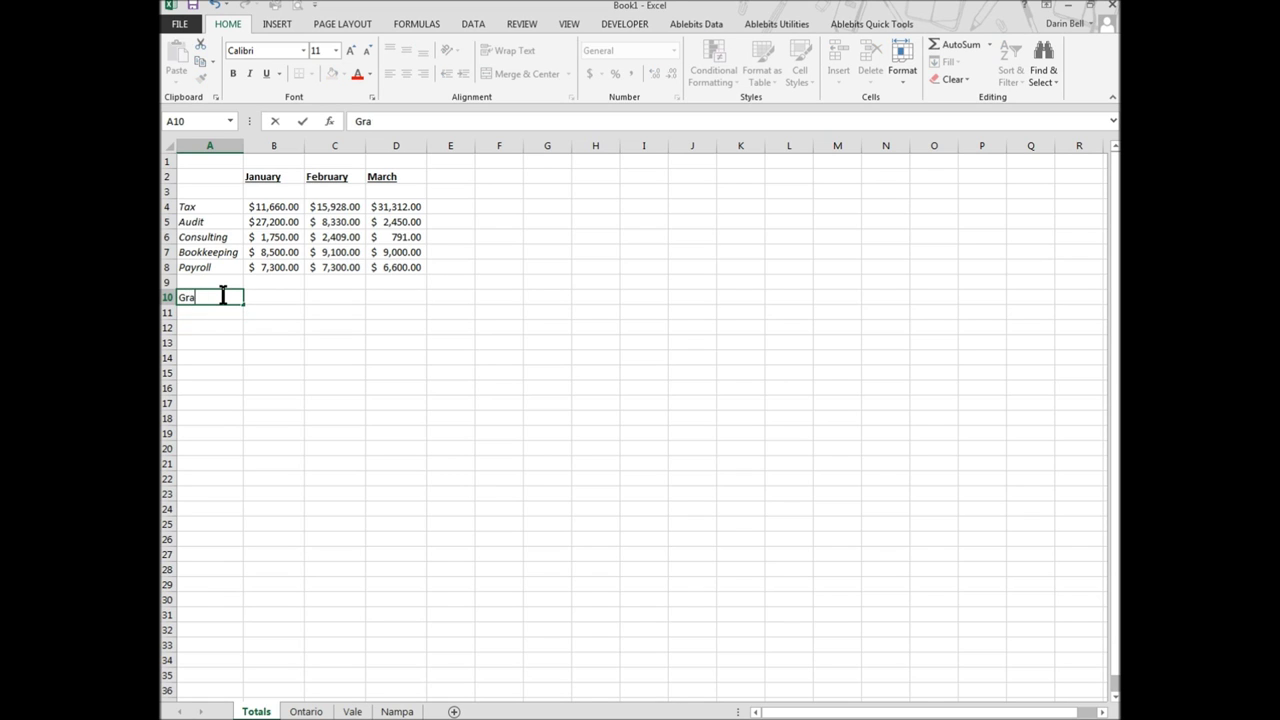
pyautogui.write('nd Total:')
# Total January in B10 with =SUM(B4:B9) using AutoSum, and fill the formula across to C10 and D10
pyautogui.click(287, 301)
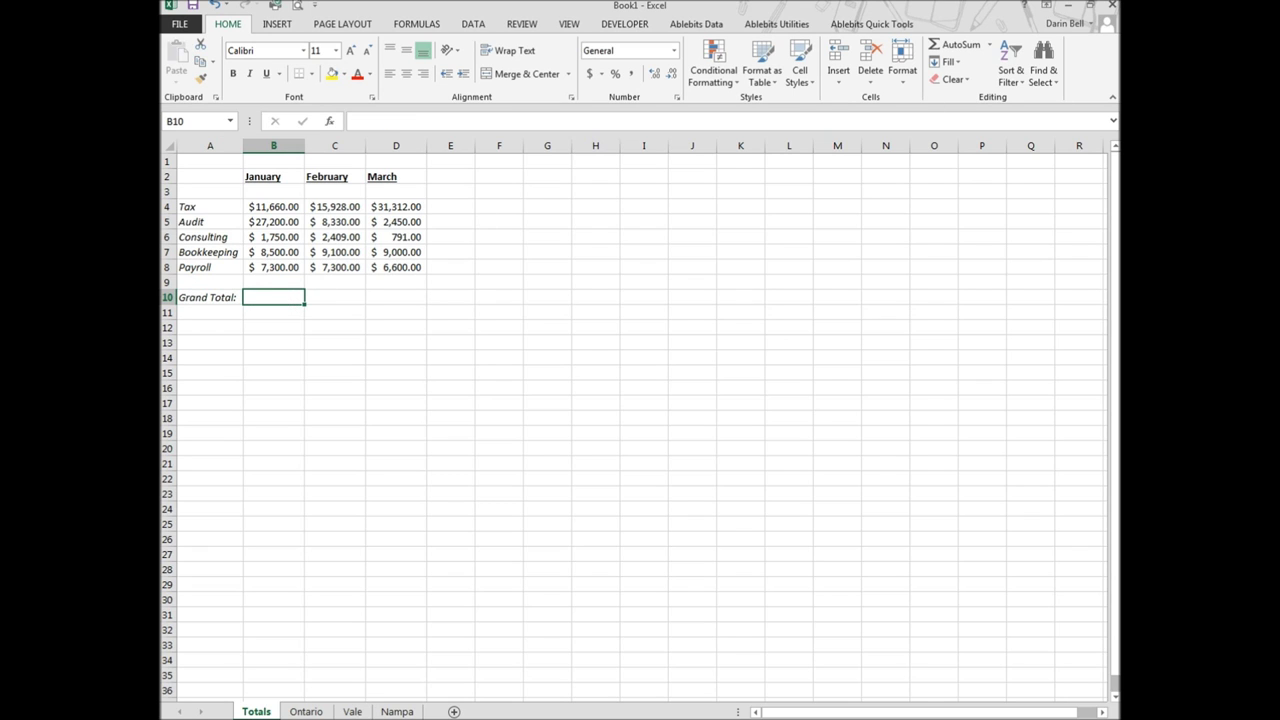
pyautogui.click(964, 42)
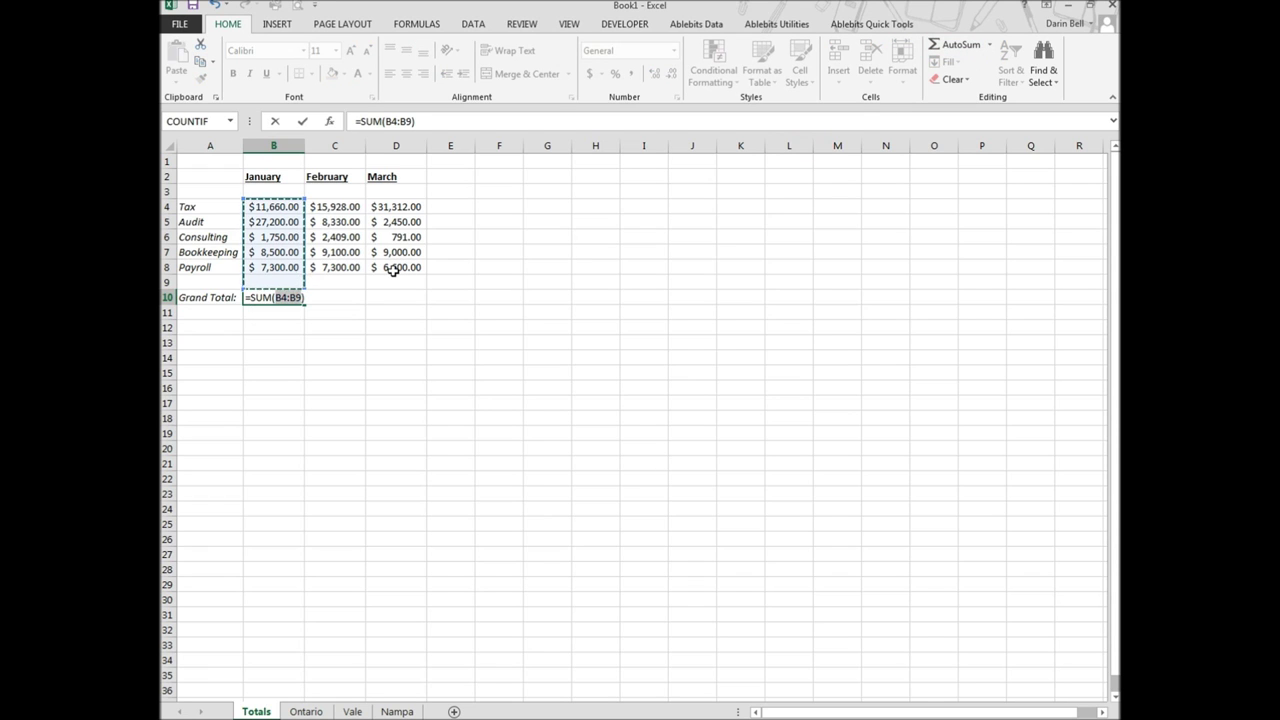
pyautogui.press('Return')
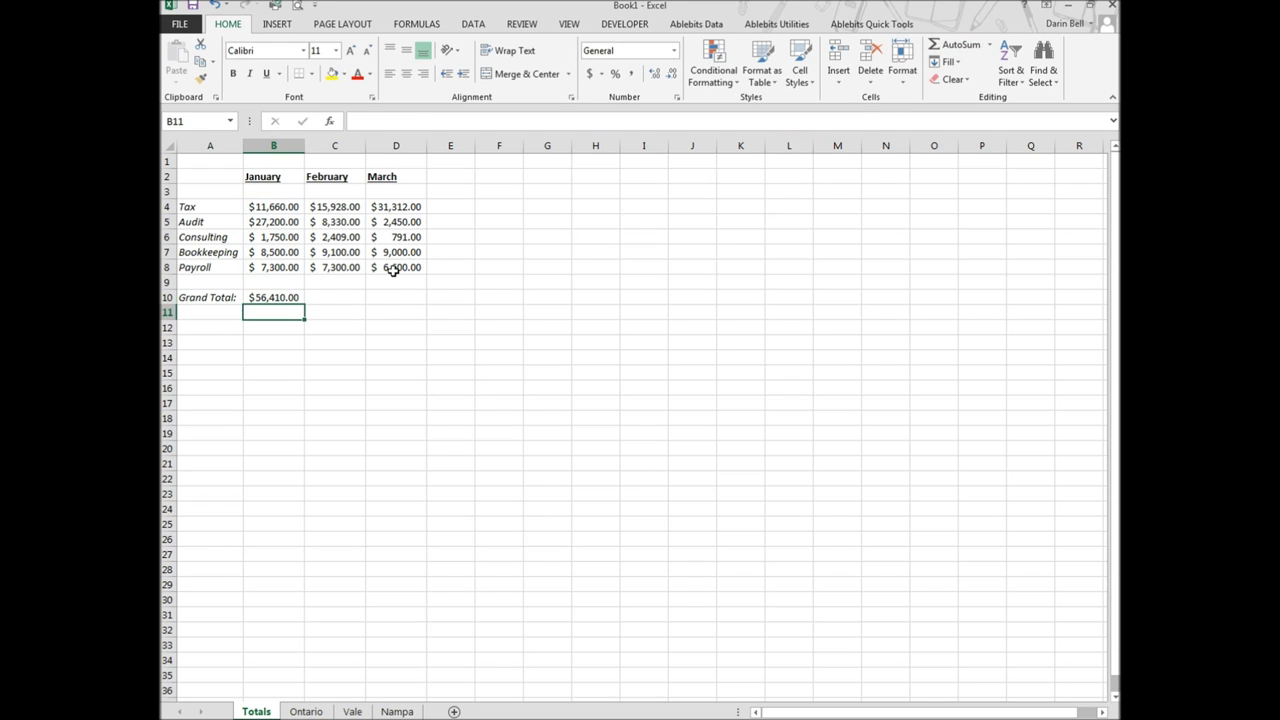
pyautogui.click(290, 298)
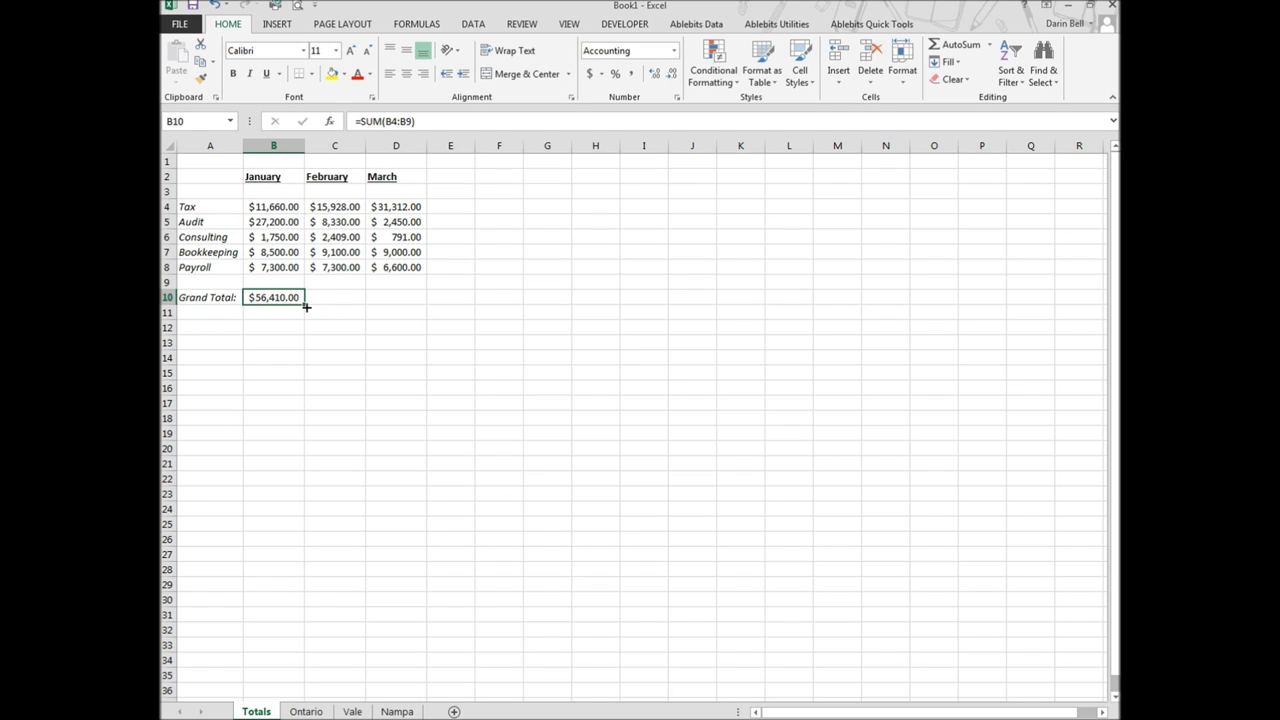
pyautogui.moveTo(305, 306); pyautogui.dragTo(419, 306)
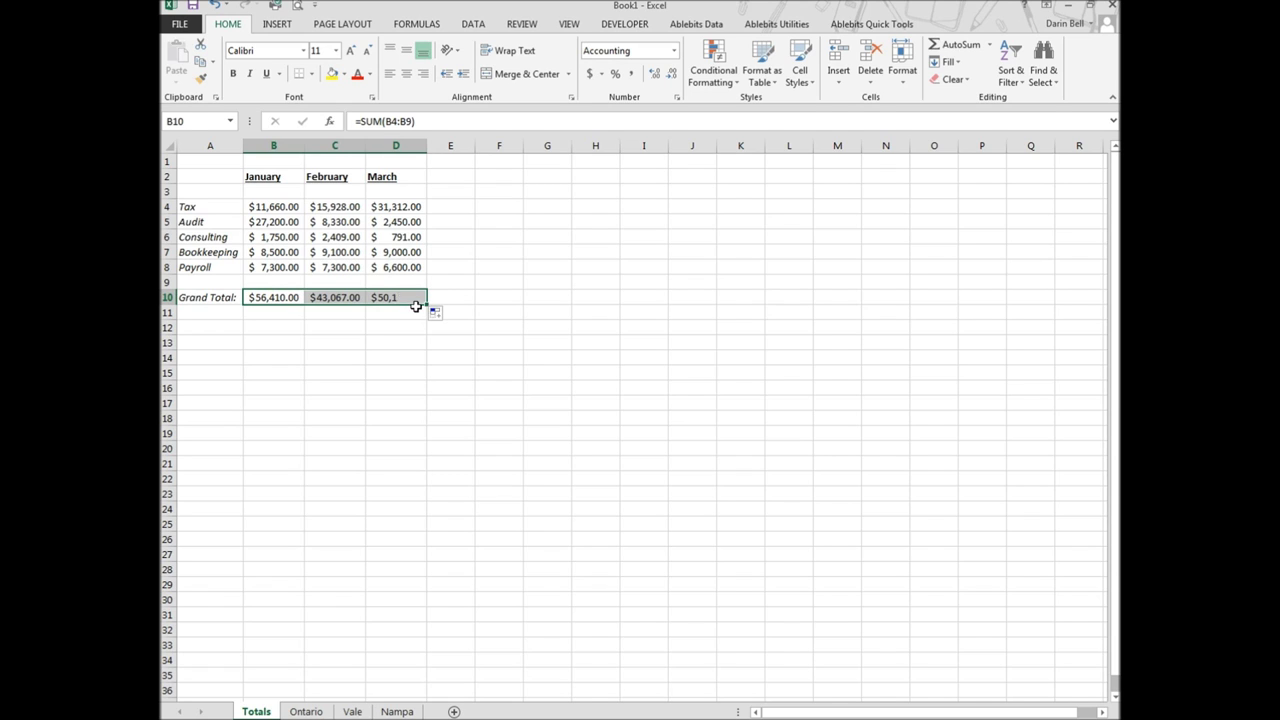